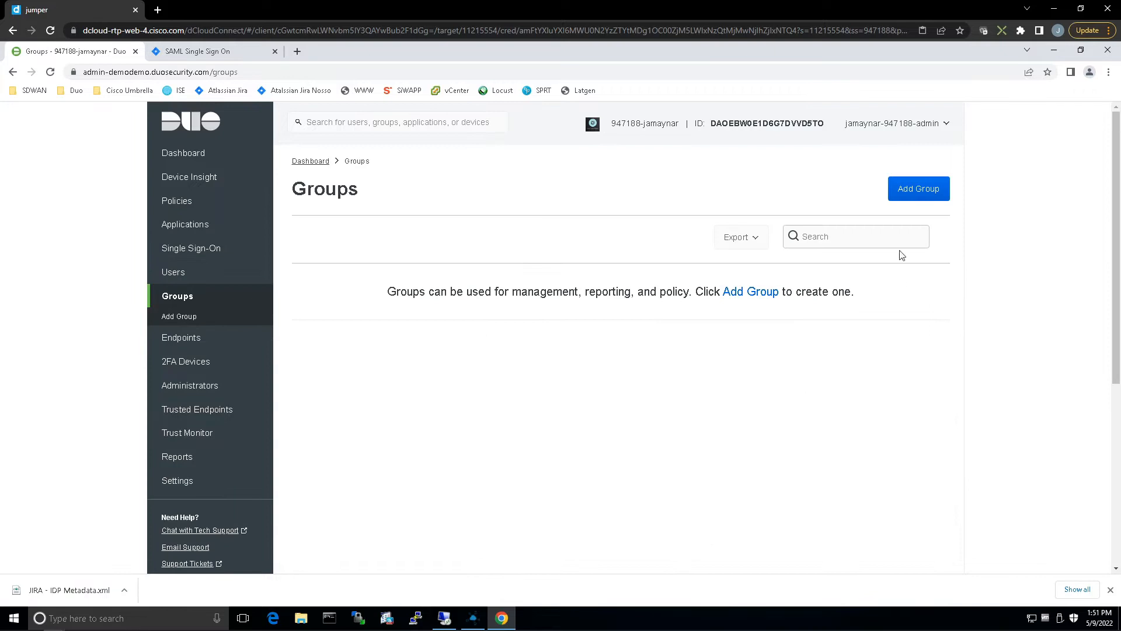
Create a new group named Contractors.
{"action": "left_click", "coordinate": [909, 196]}
{"action": "type", "text": "Contractor"}
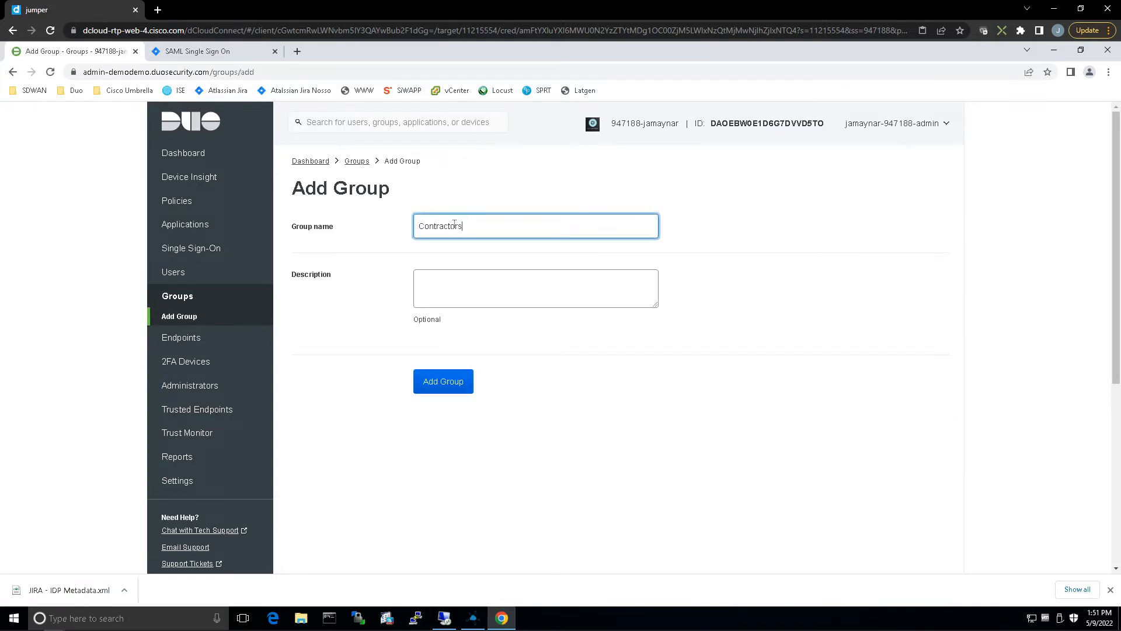
{"action": "type", "text": "s"}
{"action": "left_click", "coordinate": [432, 381]}
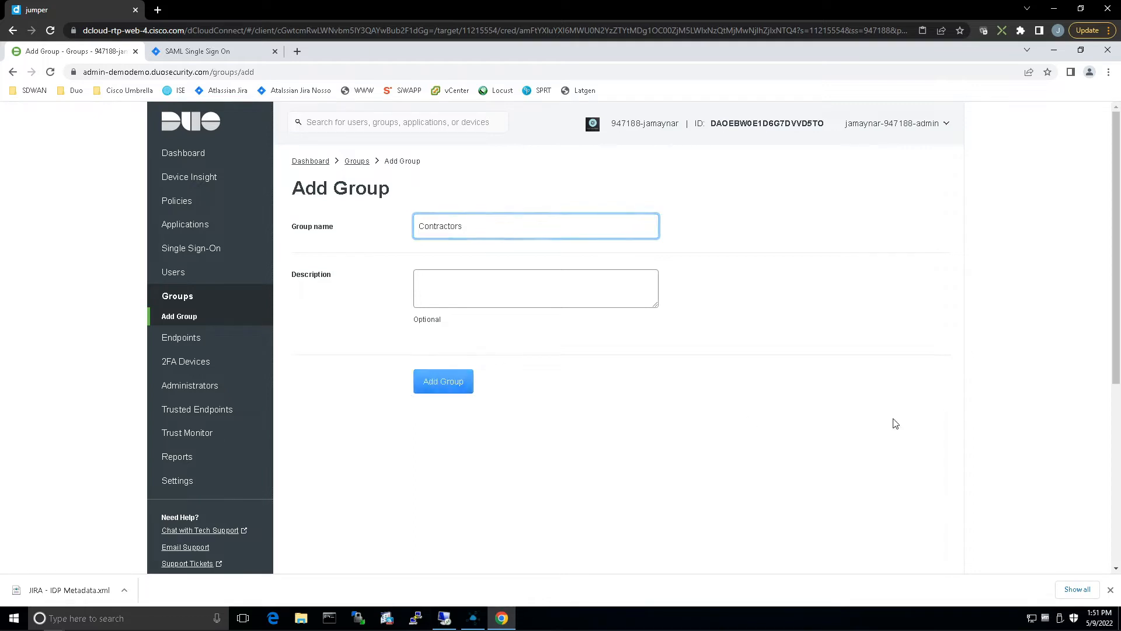
Add the first listed user to the Contractors group and save the group's changes.
{"action": "scroll", "coordinate": [729, 425], "scroll_direction": "down", "scroll_amount": 4}
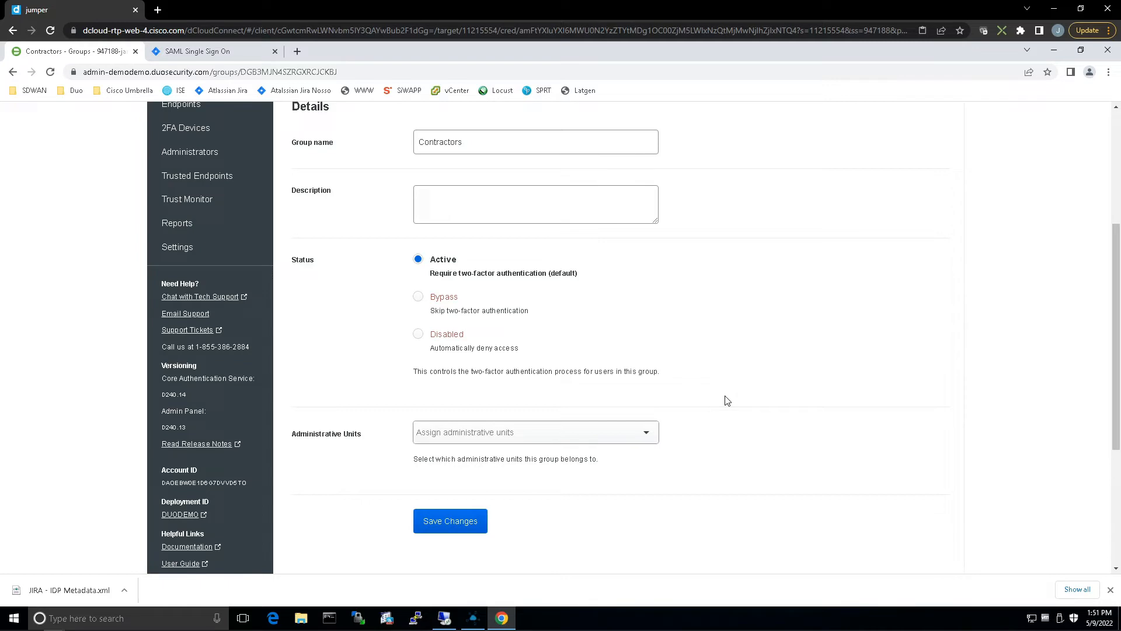
{"action": "scroll", "coordinate": [733, 393], "scroll_direction": "down", "scroll_amount": 4}
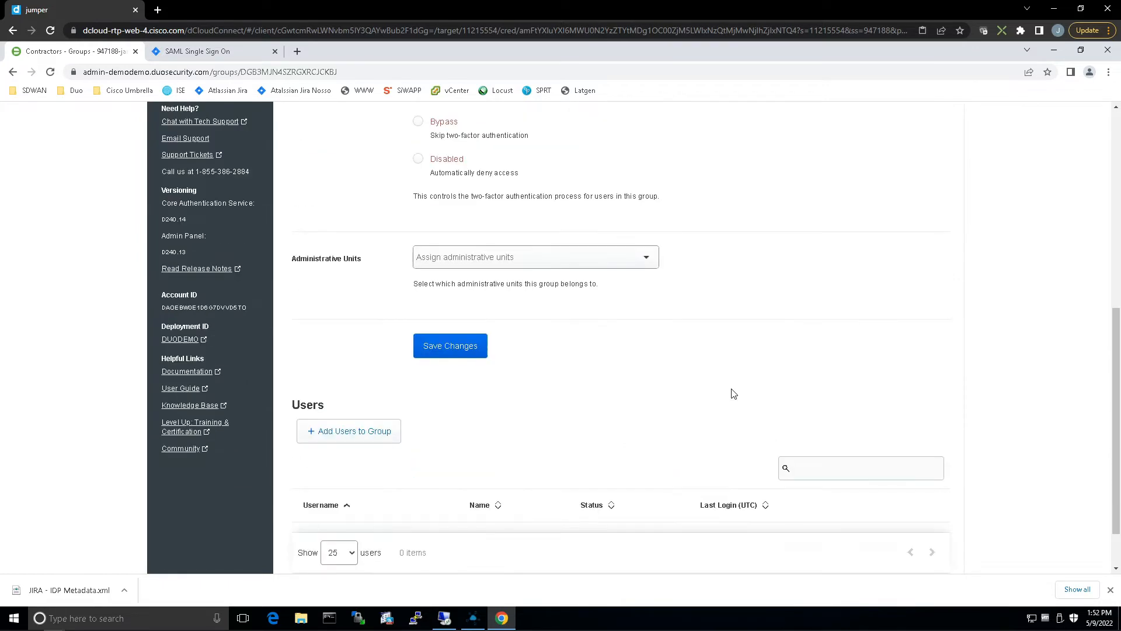
{"action": "left_click", "coordinate": [344, 376]}
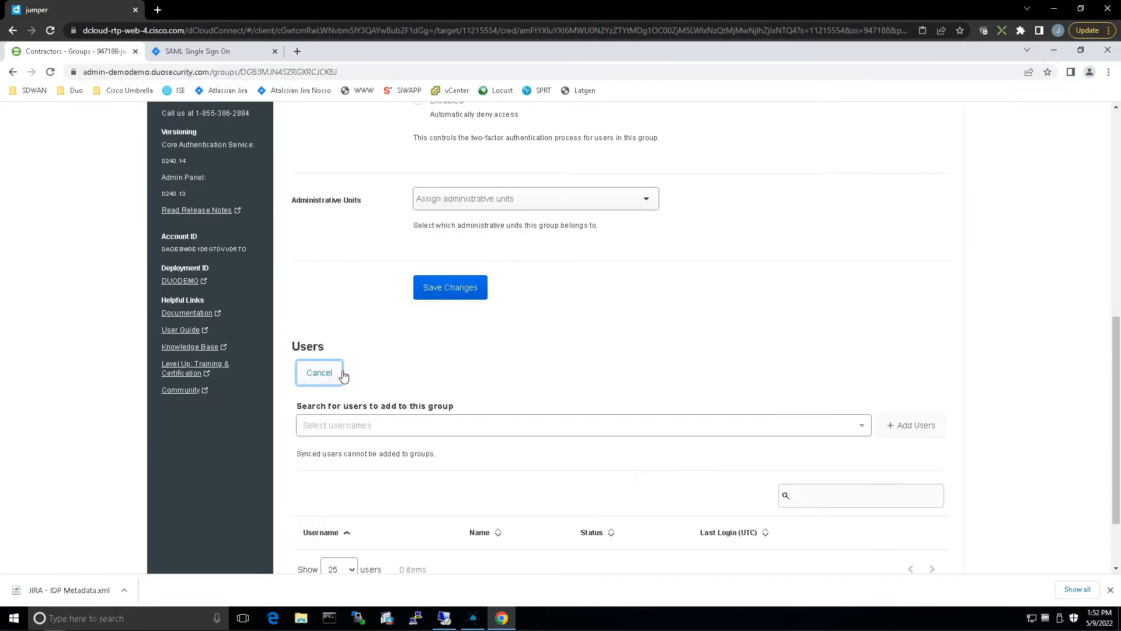
{"action": "left_click", "coordinate": [392, 428]}
{"action": "left_click", "coordinate": [332, 448]}
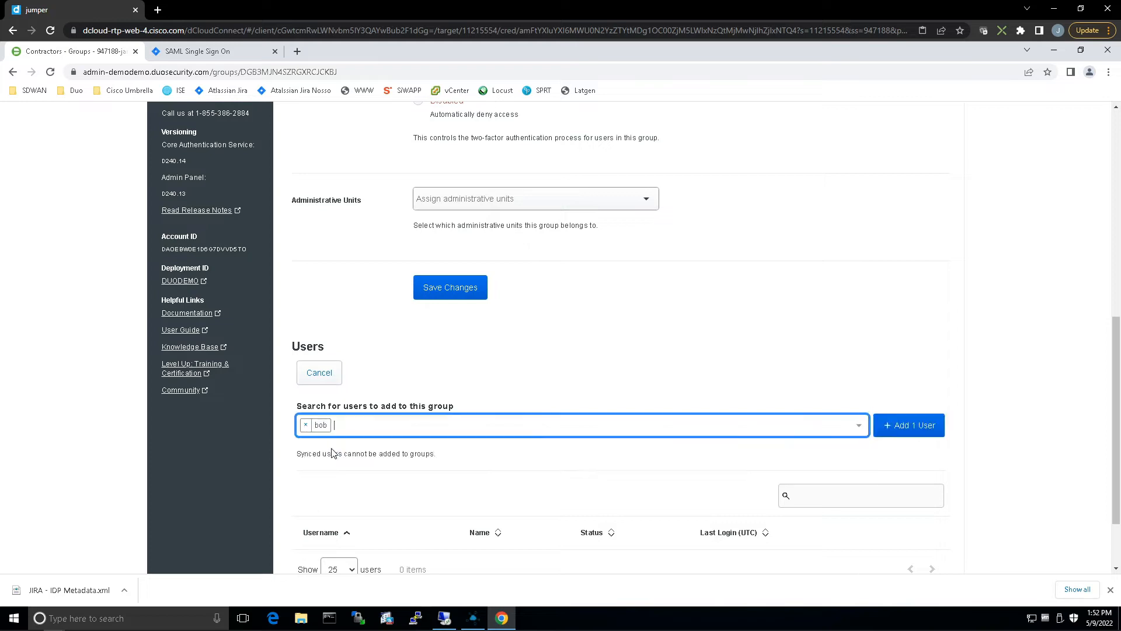
{"action": "left_click", "coordinate": [909, 425]}
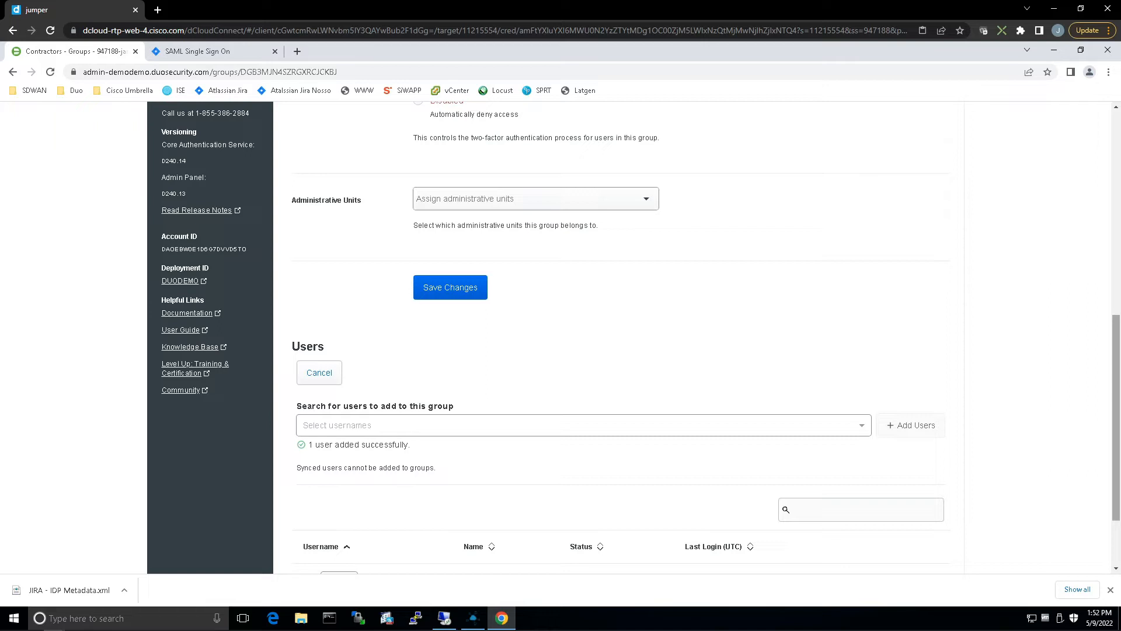
{"action": "scroll", "coordinate": [889, 291], "scroll_direction": "down", "scroll_amount": 2}
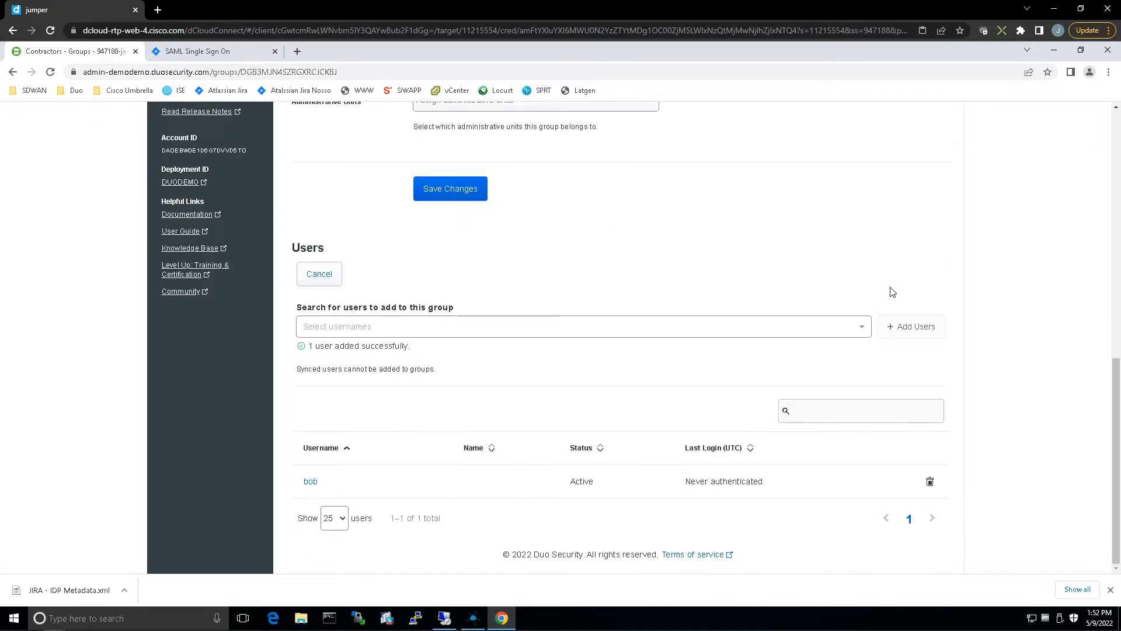
{"action": "left_click", "coordinate": [457, 191]}
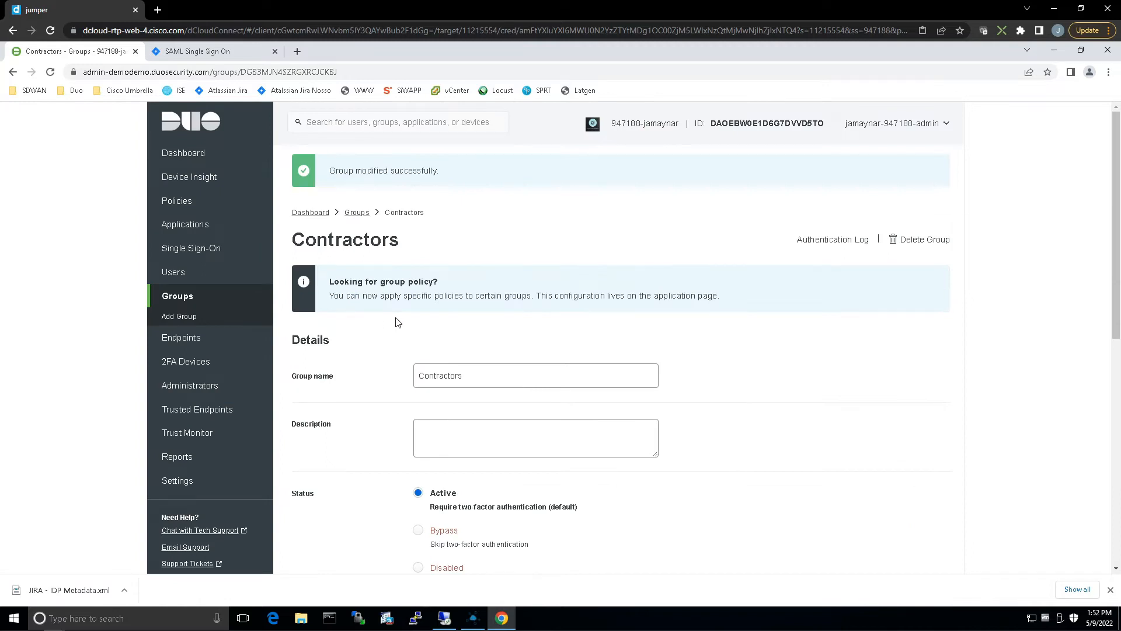
Return to the groups overview and create another group named Employees.
{"action": "left_click", "coordinate": [357, 214]}
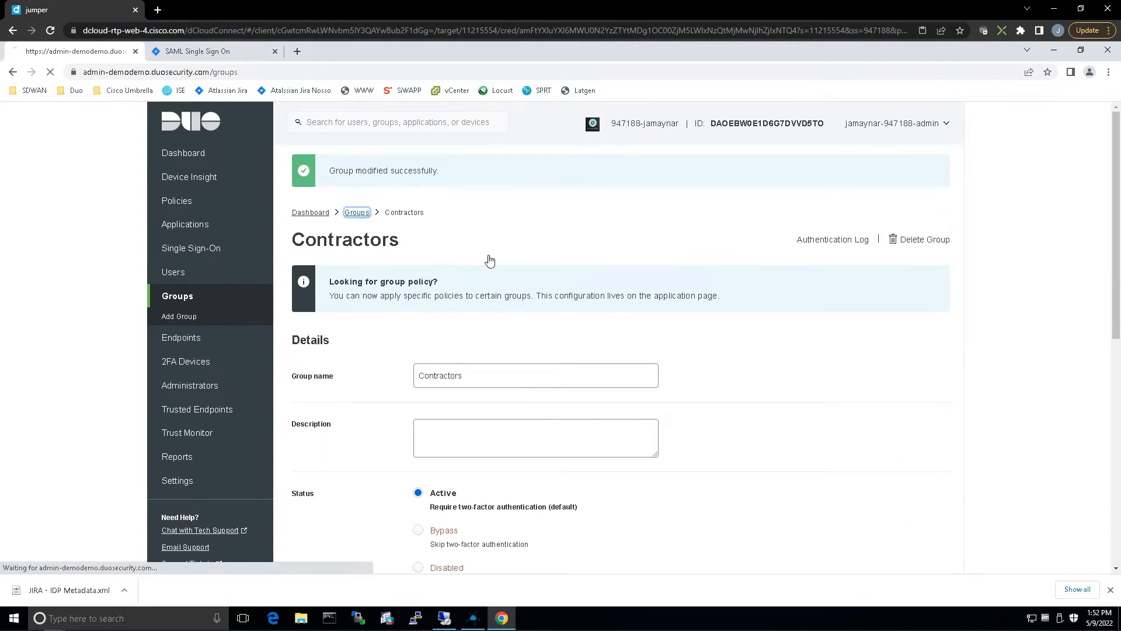
{"action": "left_click", "coordinate": [925, 188]}
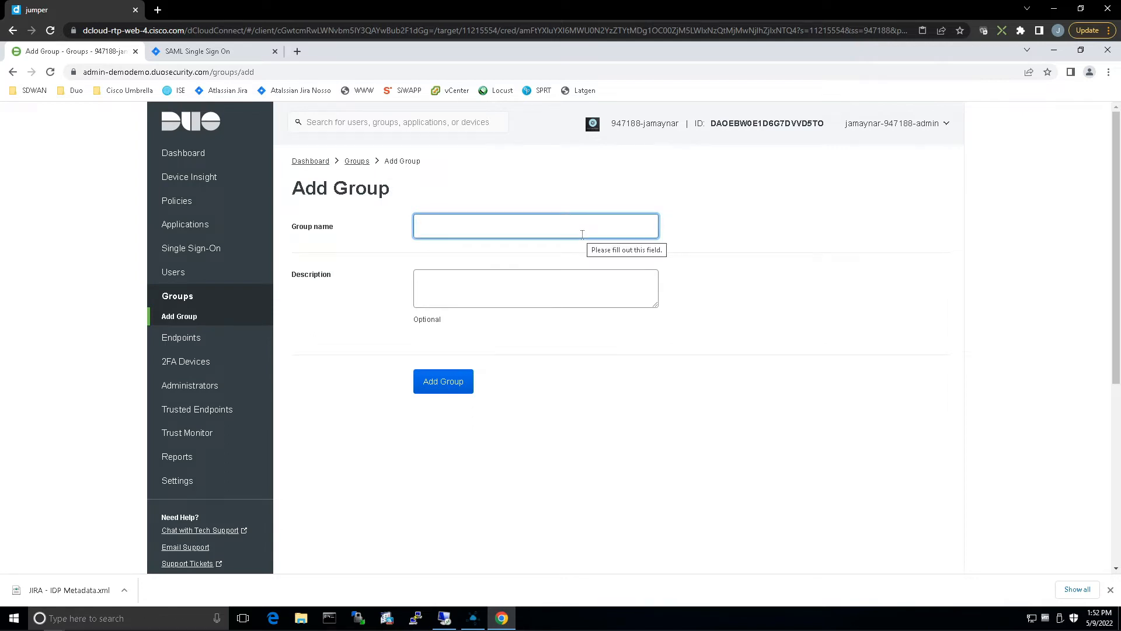
{"action": "type", "text": "Employee"}
{"action": "left_click", "coordinate": [445, 384]}
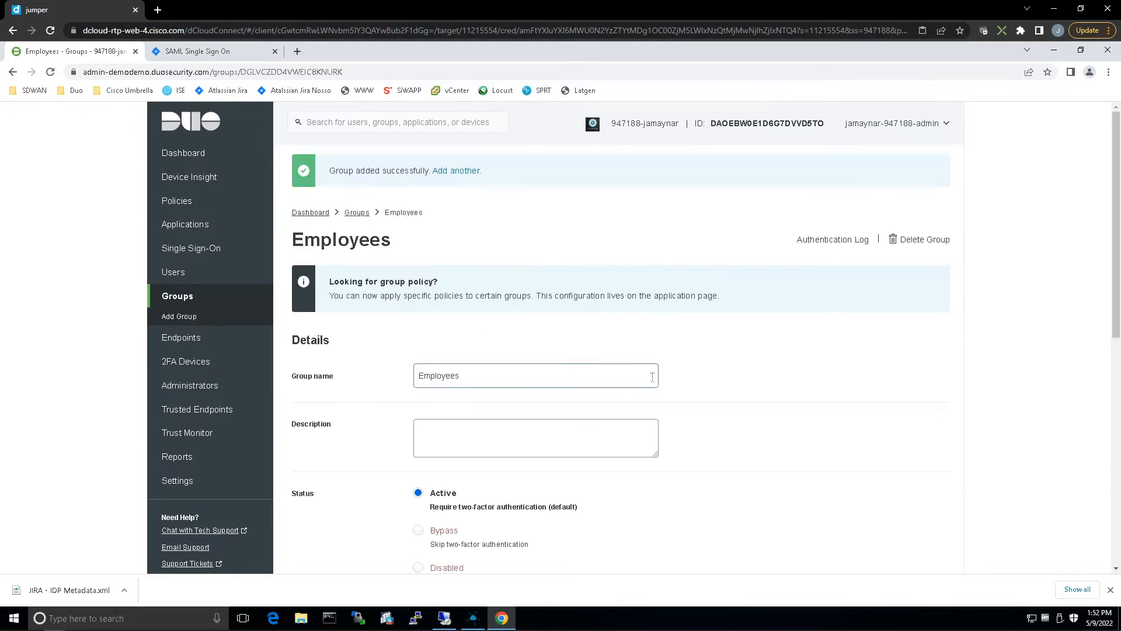
Add the second listed user to the Employees group and save the group's changes.
{"action": "scroll", "coordinate": [652, 377], "scroll_direction": "down", "scroll_amount": 8}
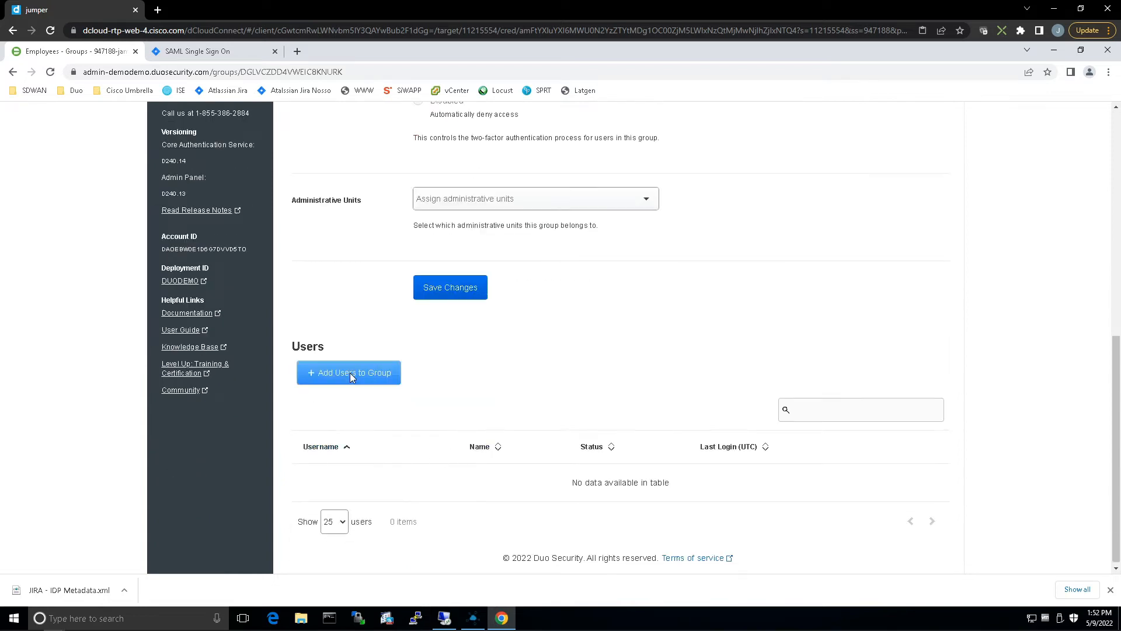
{"action": "left_click", "coordinate": [349, 372]}
{"action": "left_click", "coordinate": [371, 427]}
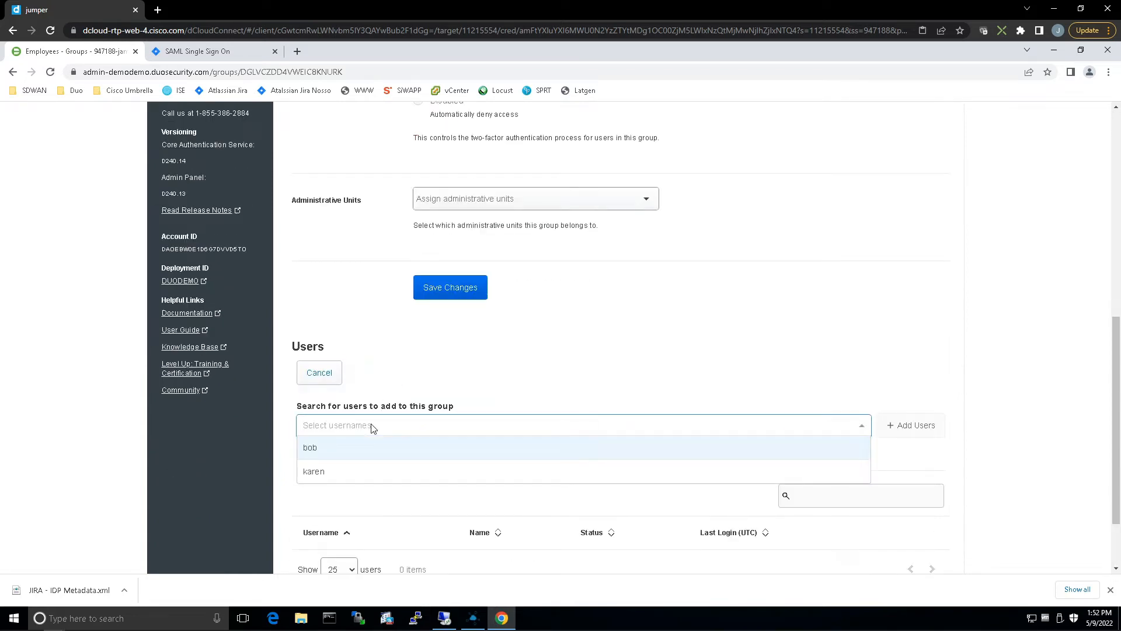
{"action": "left_click", "coordinate": [313, 473]}
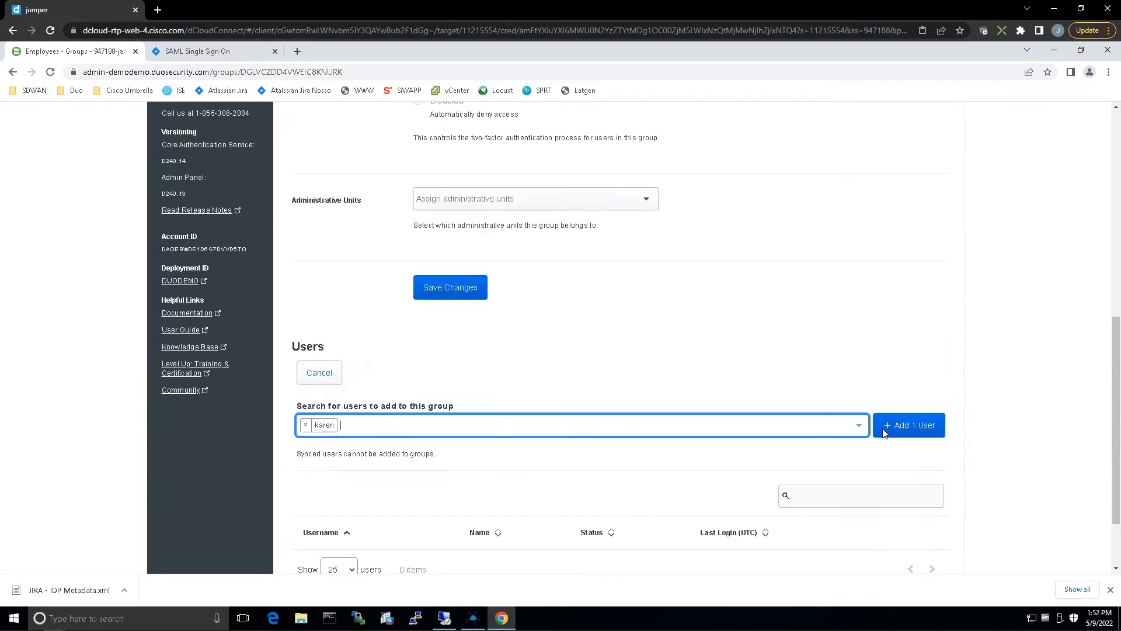
{"action": "left_click", "coordinate": [915, 429]}
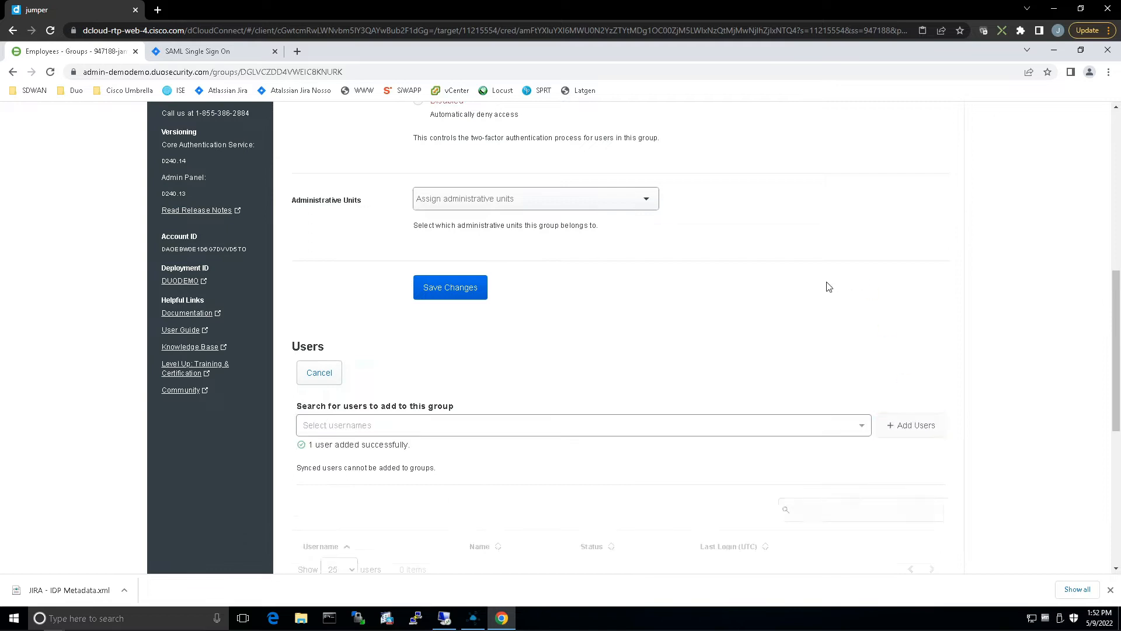
{"action": "left_click", "coordinate": [460, 294]}
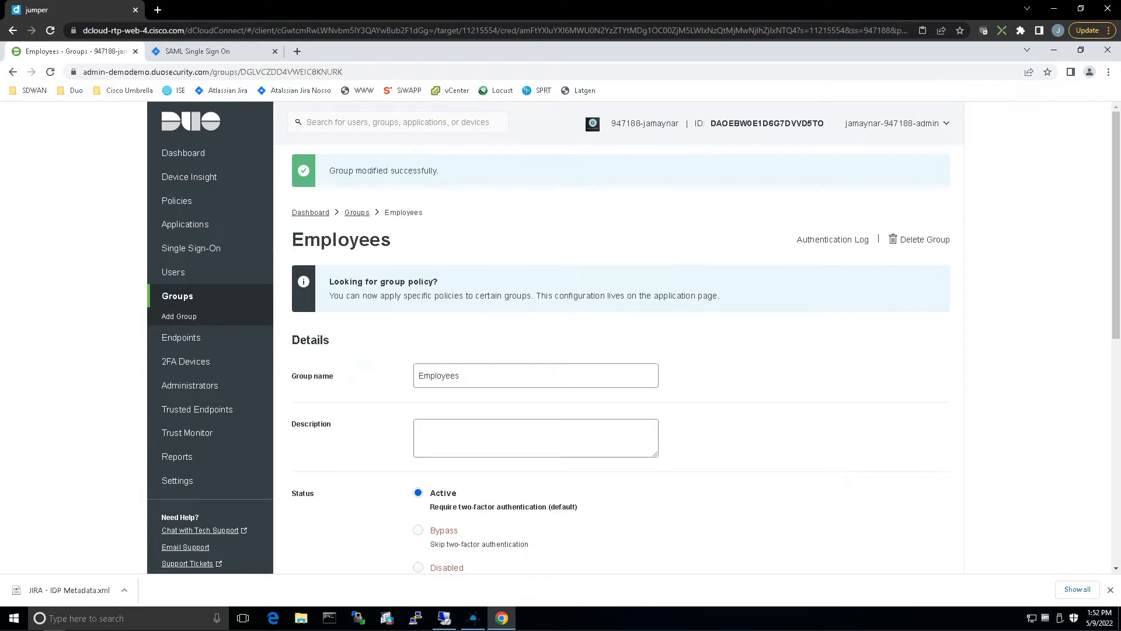
Start a new custom policy and name it Contractors.
{"action": "left_click", "coordinate": [178, 202]}
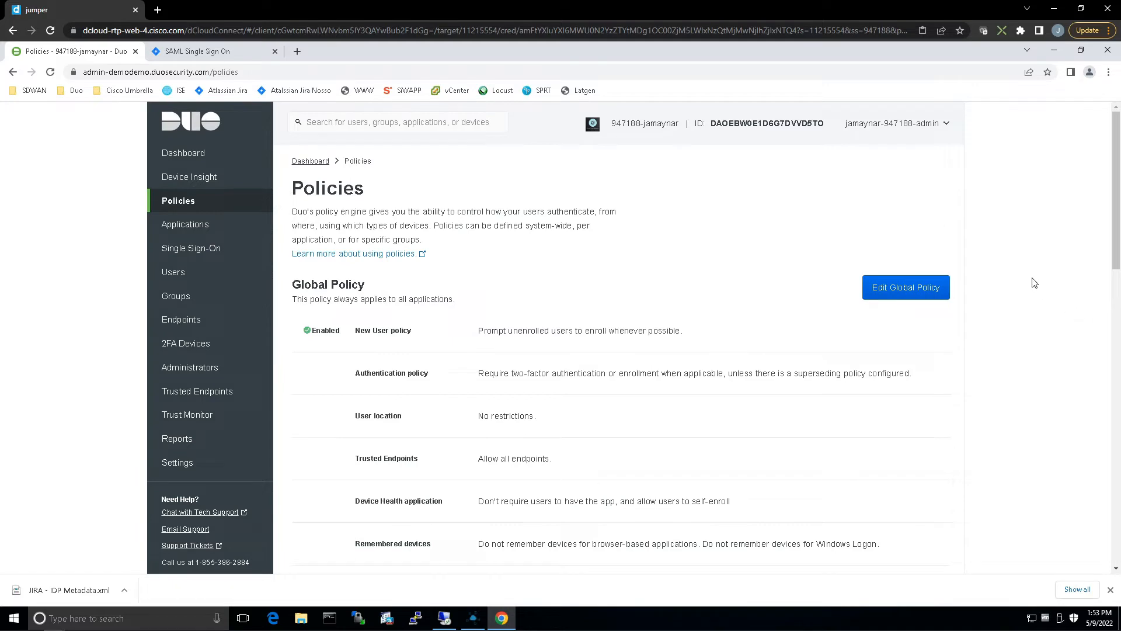
{"action": "scroll", "coordinate": [1026, 278], "scroll_direction": "down", "scroll_amount": 14}
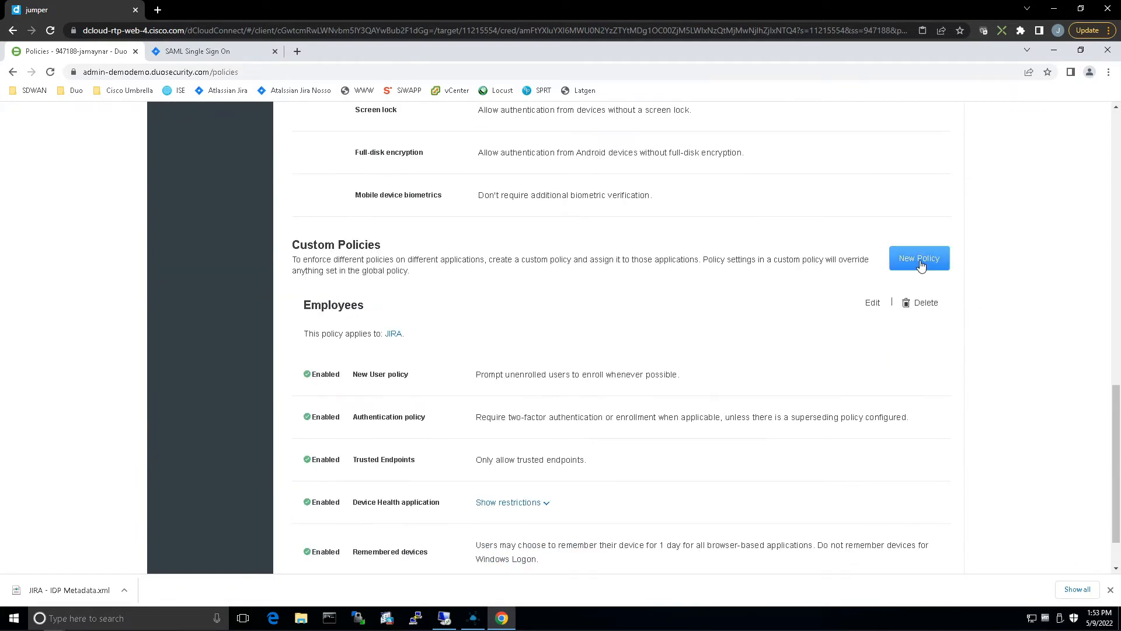
{"action": "left_click", "coordinate": [920, 261]}
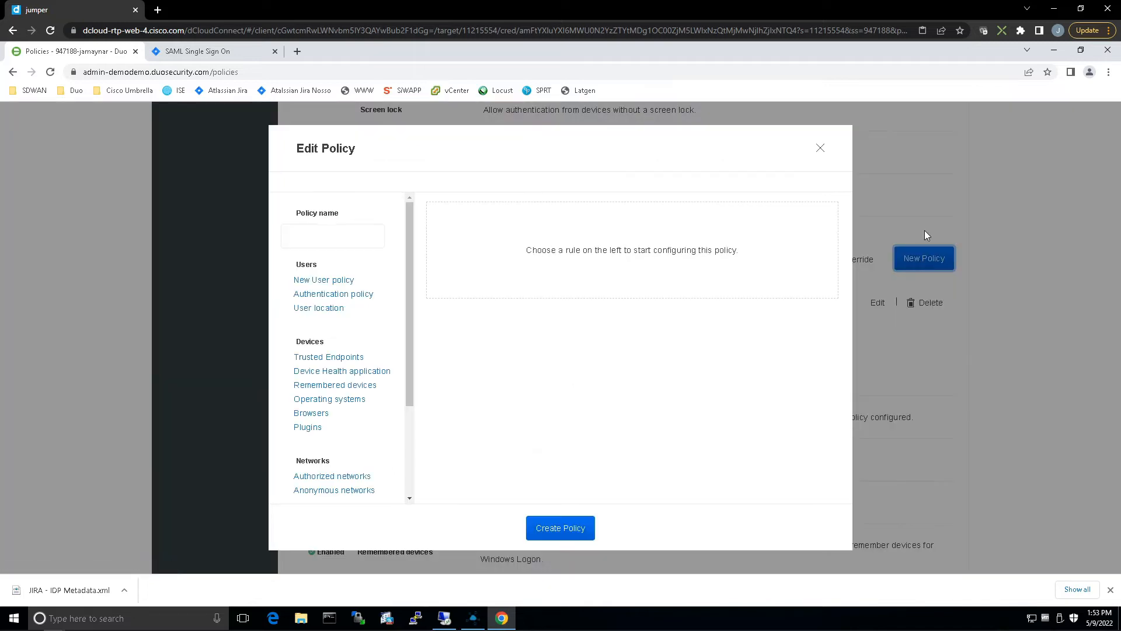
{"action": "left_click", "coordinate": [322, 229]}
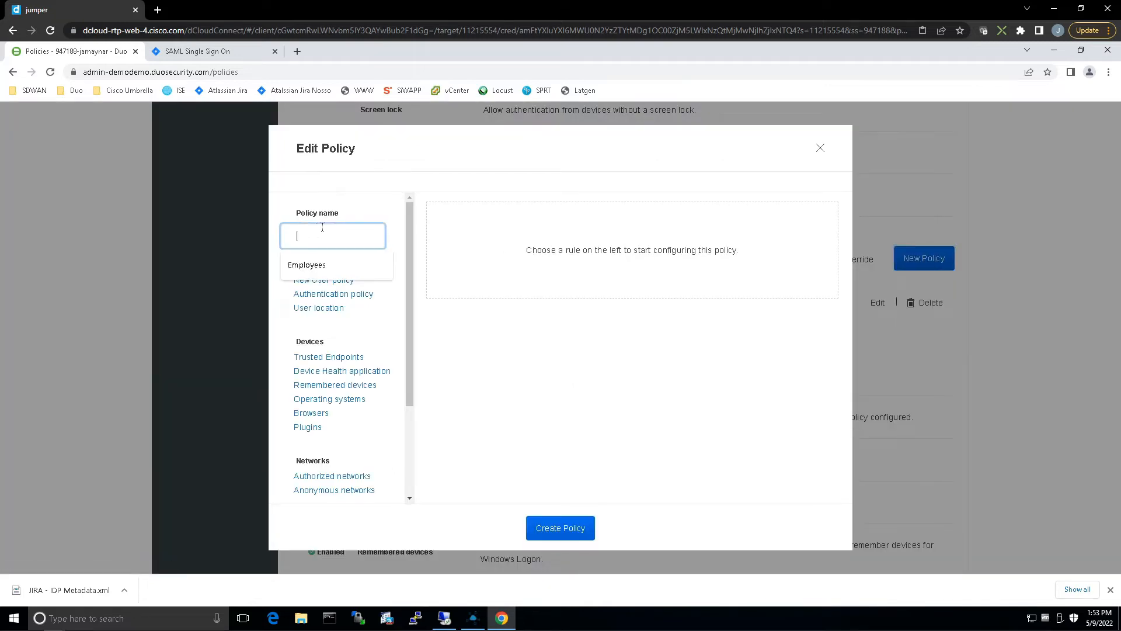
{"action": "type", "text": "Contrac"}
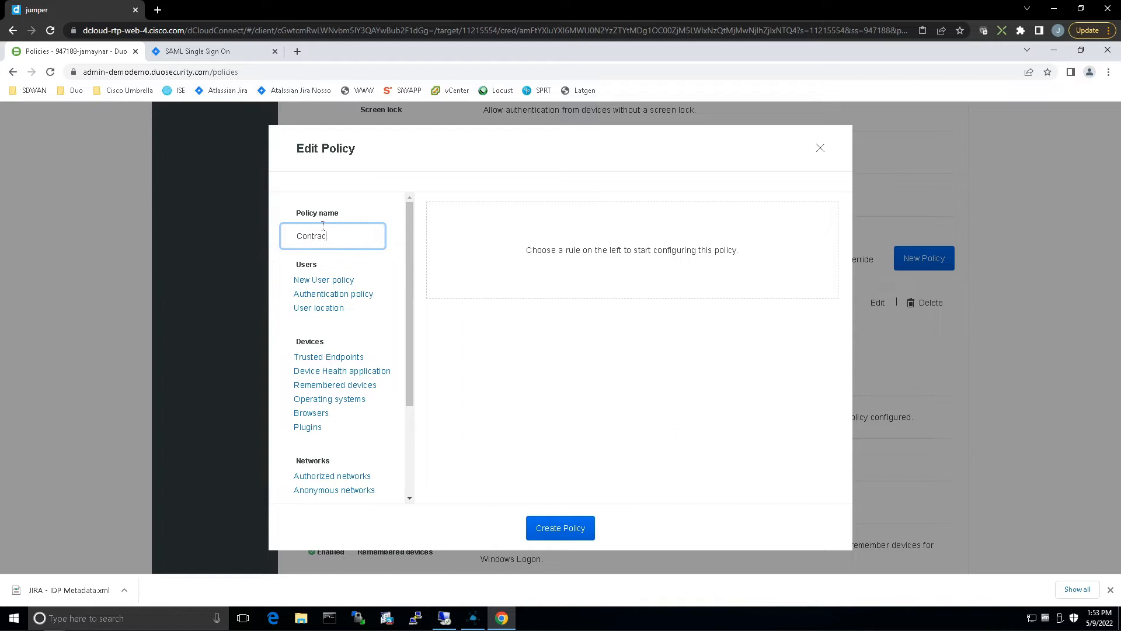
{"action": "type", "text": "tors"}
Add the New User policy, Authentication policy and Device Health application rules to the Contractors policy.
{"action": "left_click", "coordinate": [331, 281]}
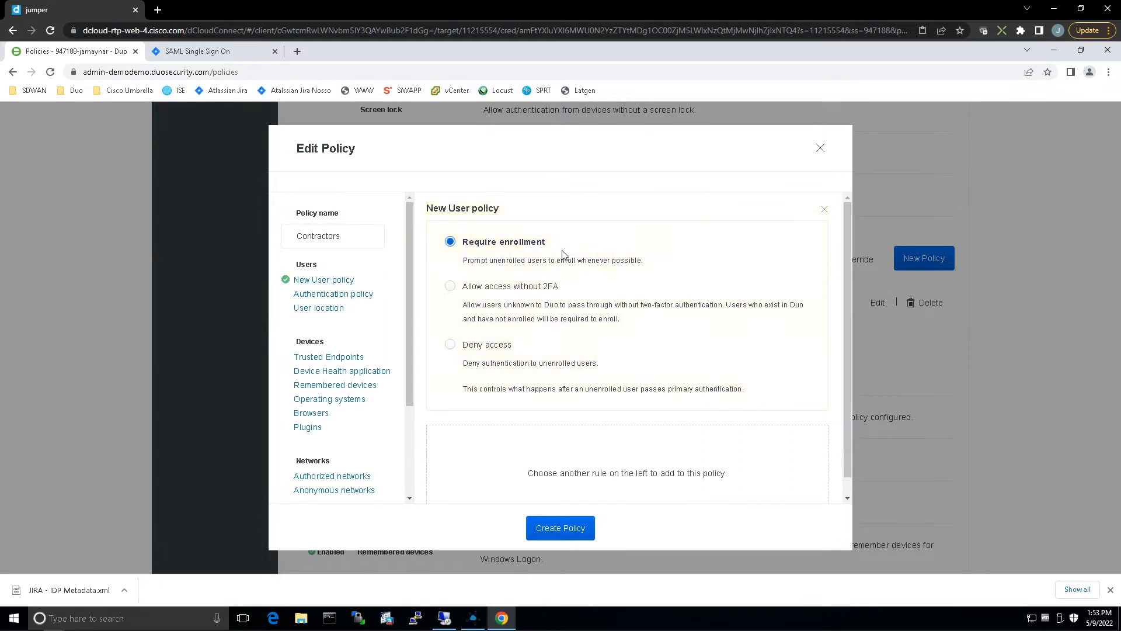
{"action": "left_click", "coordinate": [323, 296]}
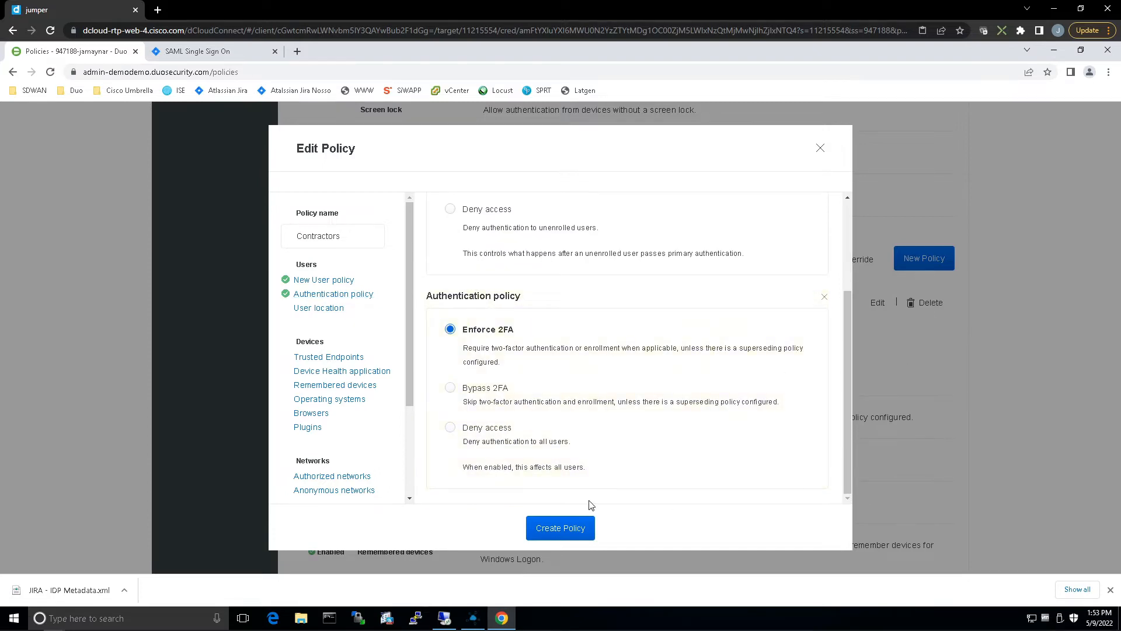
{"action": "left_click", "coordinate": [379, 372]}
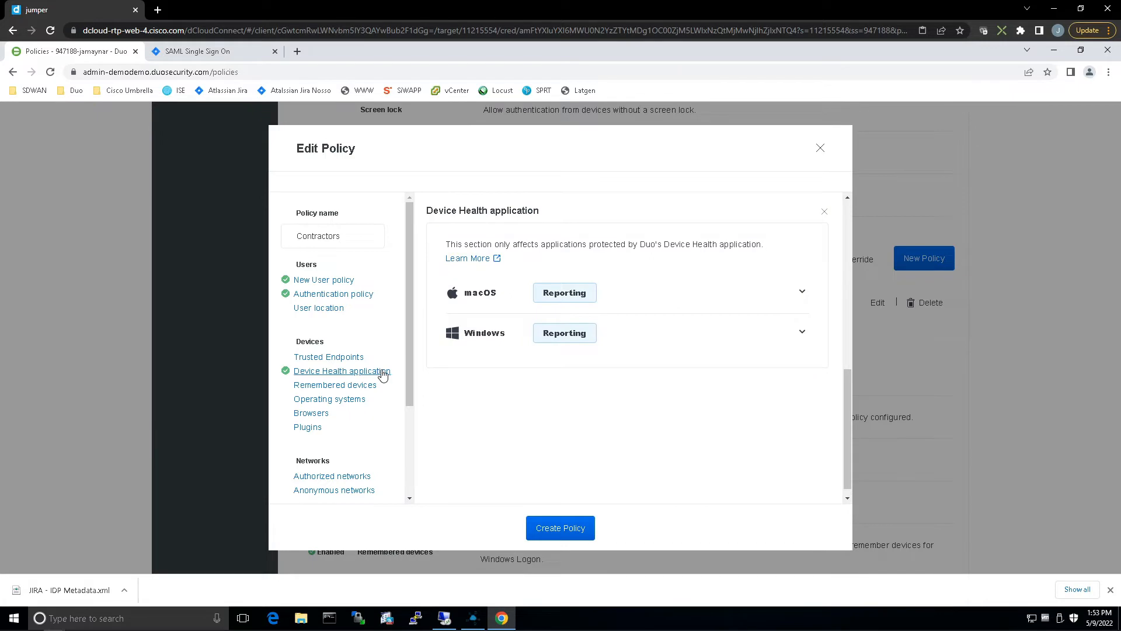
For Windows in the Device Health application rule, require users to have the app and block access if the firewall is off.
{"action": "left_click", "coordinate": [477, 330]}
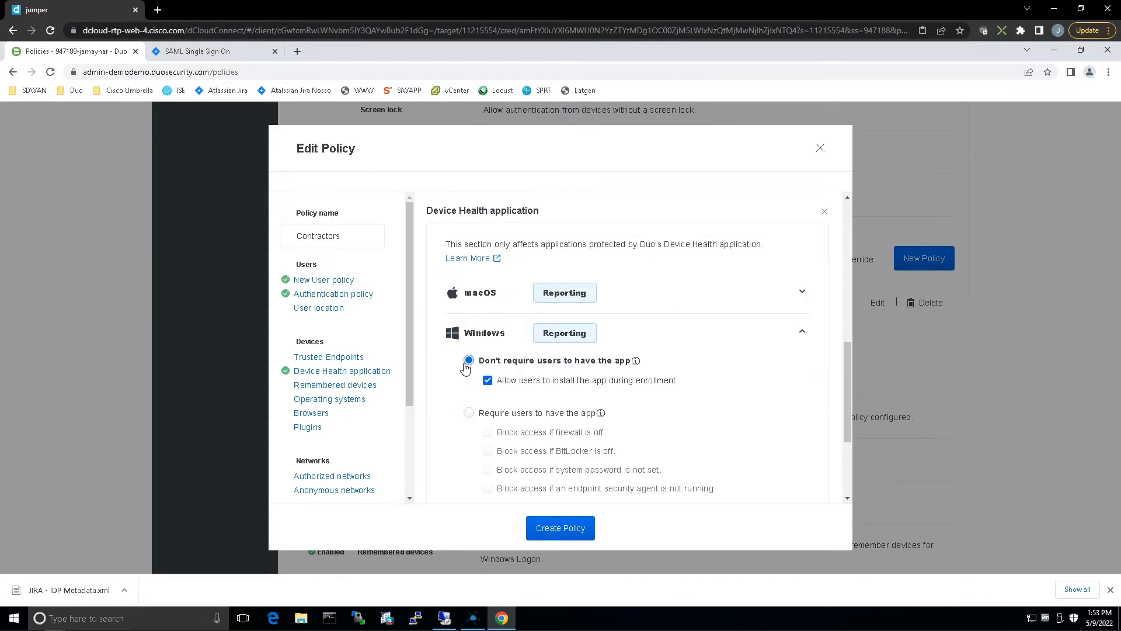
{"action": "left_click", "coordinate": [469, 415]}
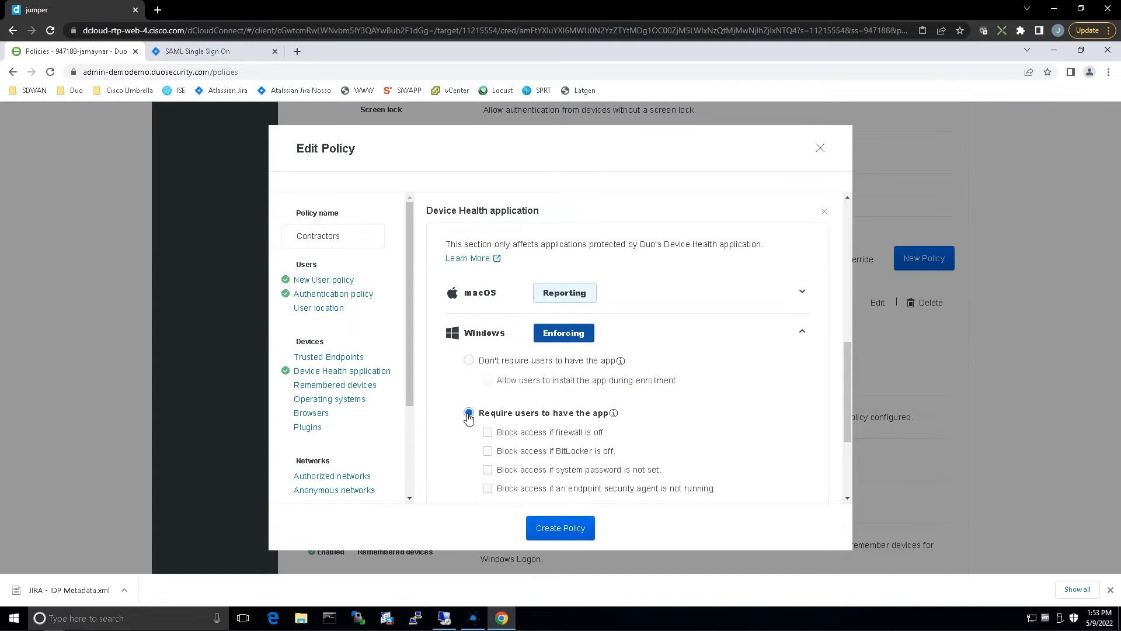
{"action": "left_click", "coordinate": [489, 433]}
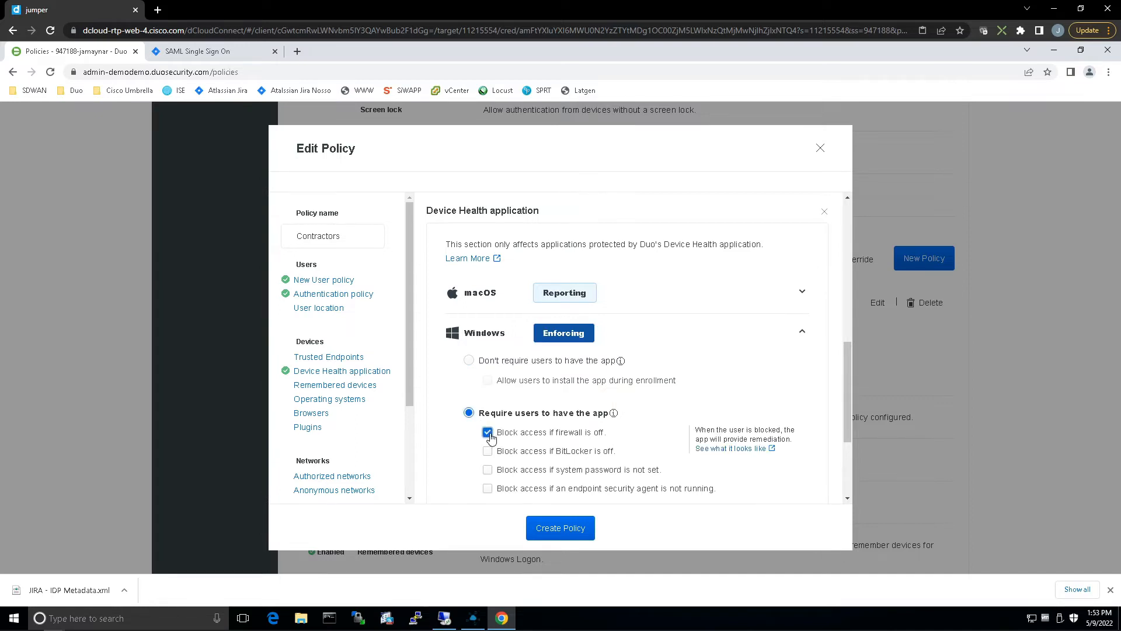
Block Windows access if an endpoint security agent is not running, allowing Cisco Secure Endpoint and Windows Defender as agents.
{"action": "scroll", "coordinate": [490, 438], "scroll_direction": "down", "scroll_amount": 1}
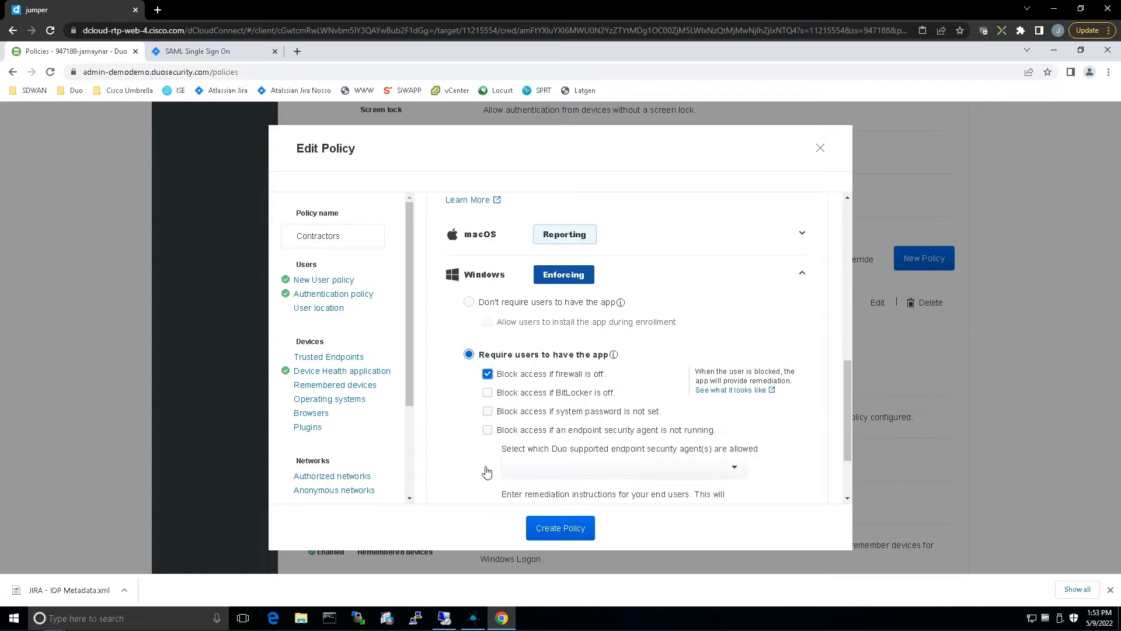
{"action": "left_click", "coordinate": [489, 431]}
{"action": "left_click", "coordinate": [732, 469]}
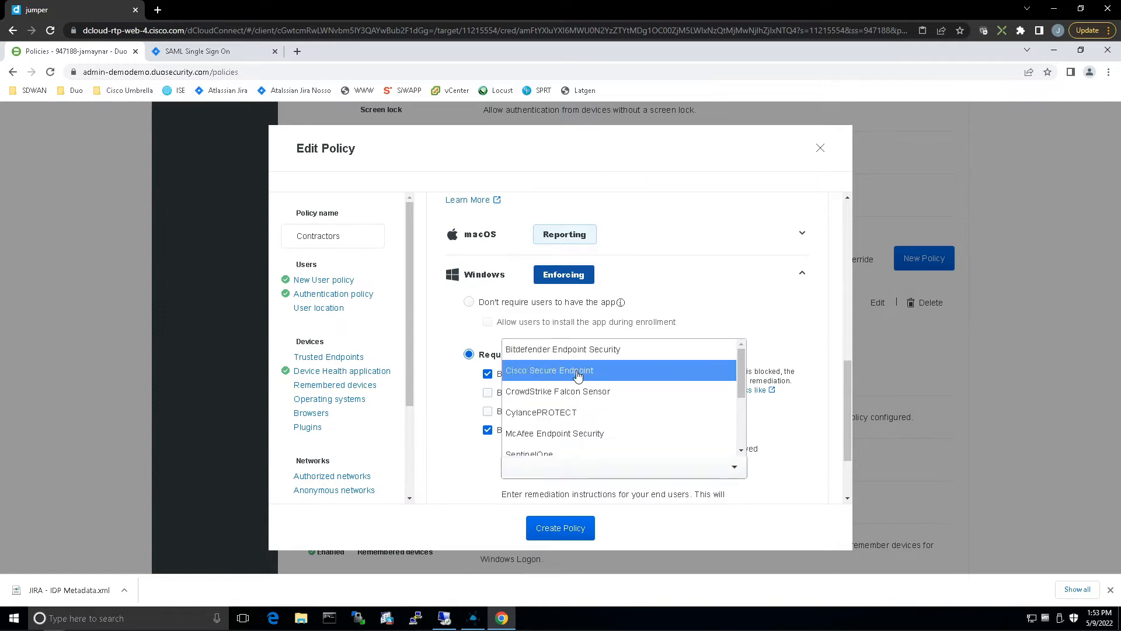
{"action": "left_click", "coordinate": [587, 371]}
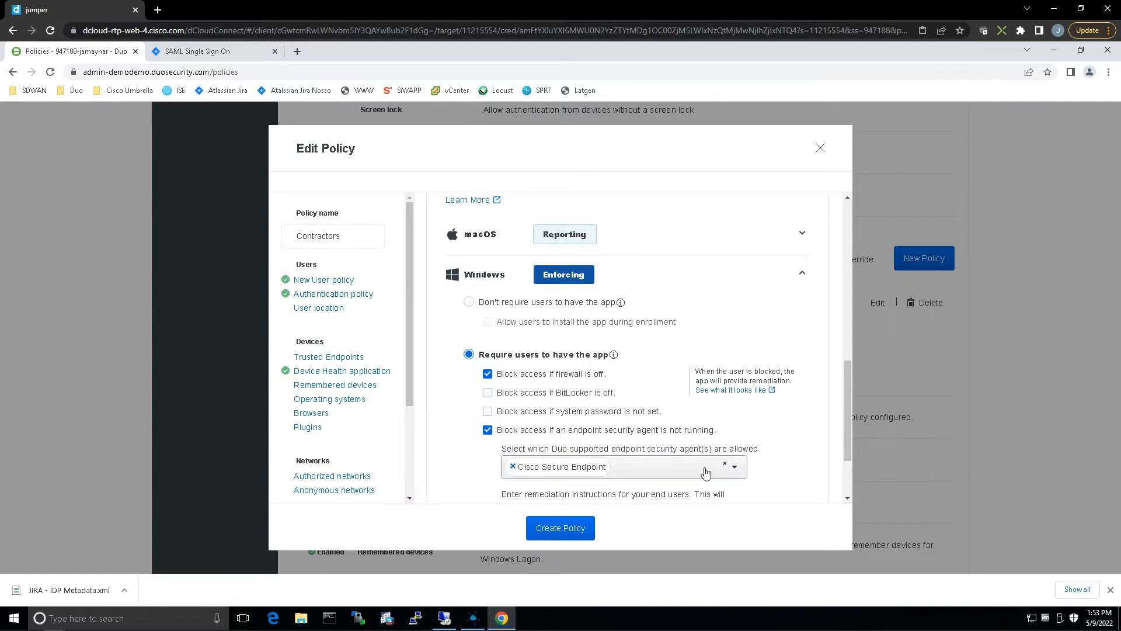
{"action": "left_click", "coordinate": [692, 472]}
{"action": "type", "text": "def"}
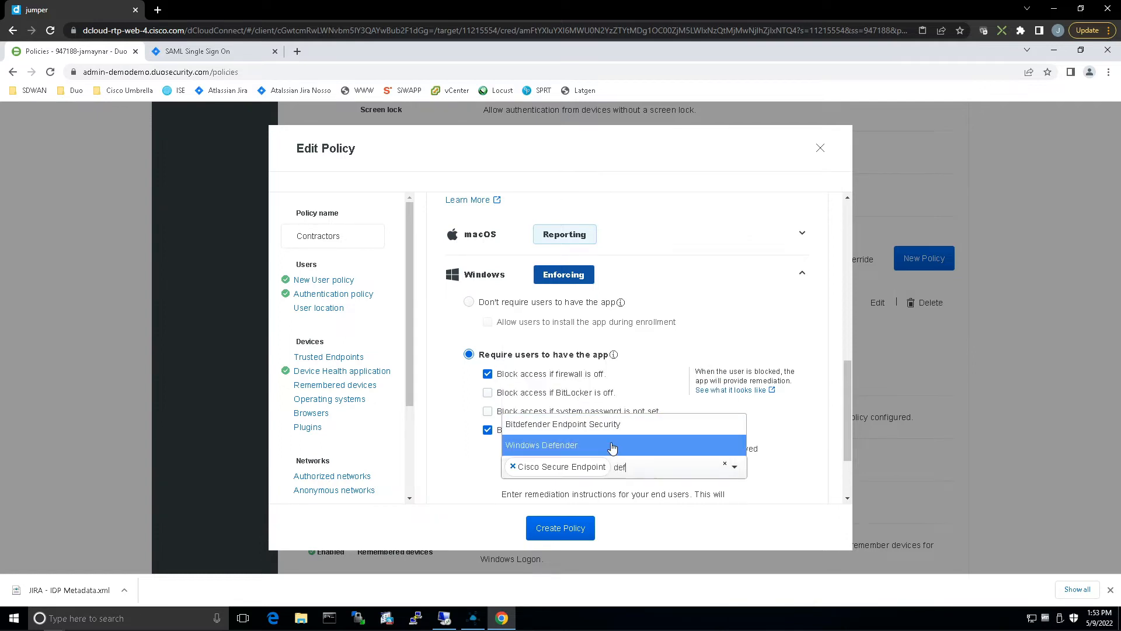
{"action": "left_click", "coordinate": [612, 447]}
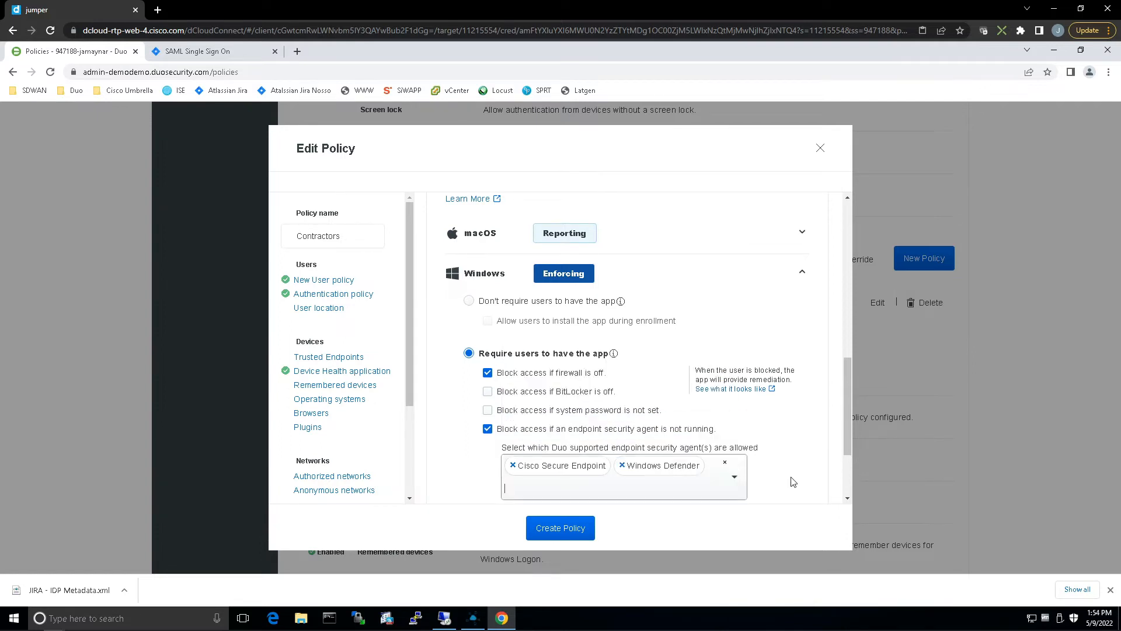
Enter the end-user remediation instructions "Please contact the Help Desk." for Windows in the Device Health application rule.
{"action": "scroll", "coordinate": [781, 432], "scroll_direction": "down", "scroll_amount": 2}
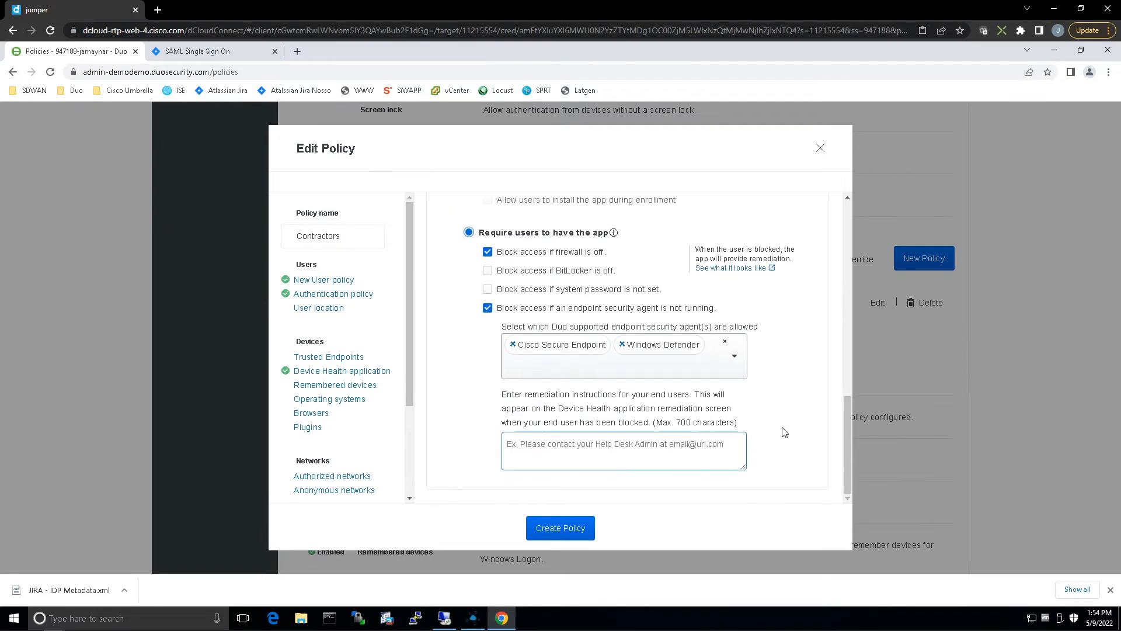
{"action": "left_click", "coordinate": [639, 445]}
{"action": "type", "text": "P"}
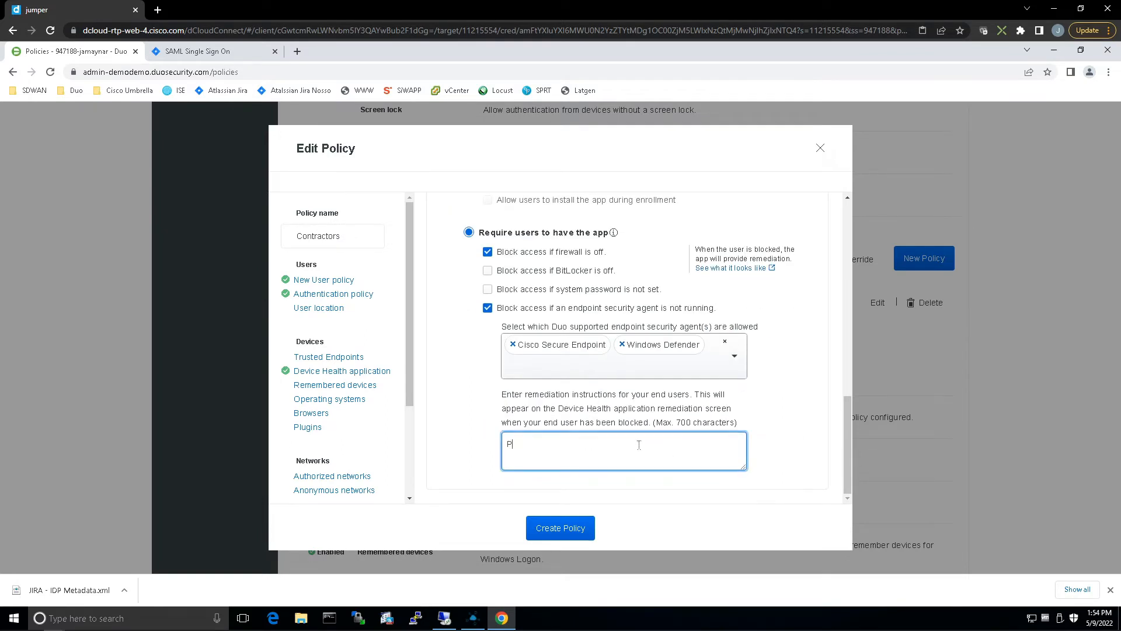
{"action": "type", "text": "lease contact the Help Desk."}
Add the Operating systems rule and encourage Windows users to update if less than the latest version.
{"action": "left_click", "coordinate": [333, 402]}
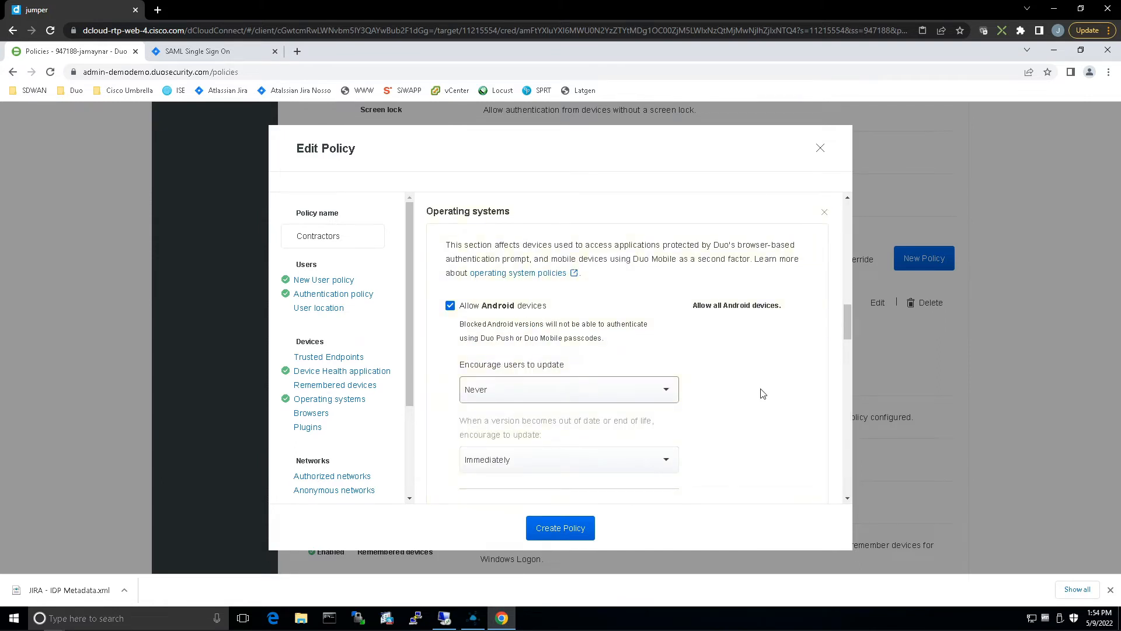
{"action": "scroll", "coordinate": [762, 393], "scroll_direction": "down", "scroll_amount": 4}
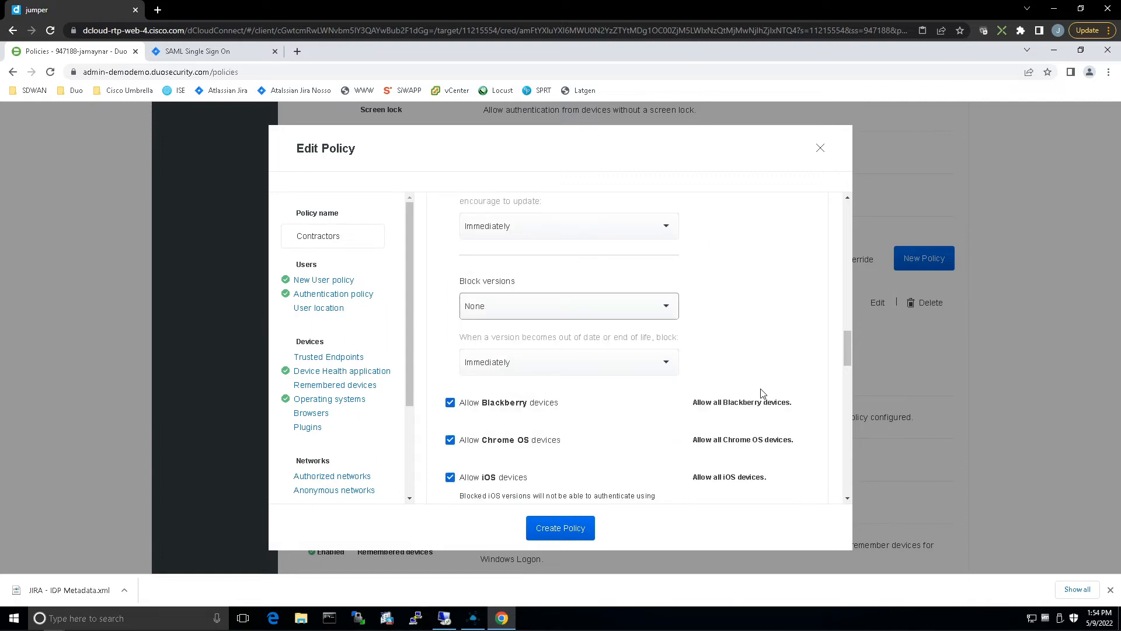
{"action": "scroll", "coordinate": [763, 393], "scroll_direction": "down", "scroll_amount": 2}
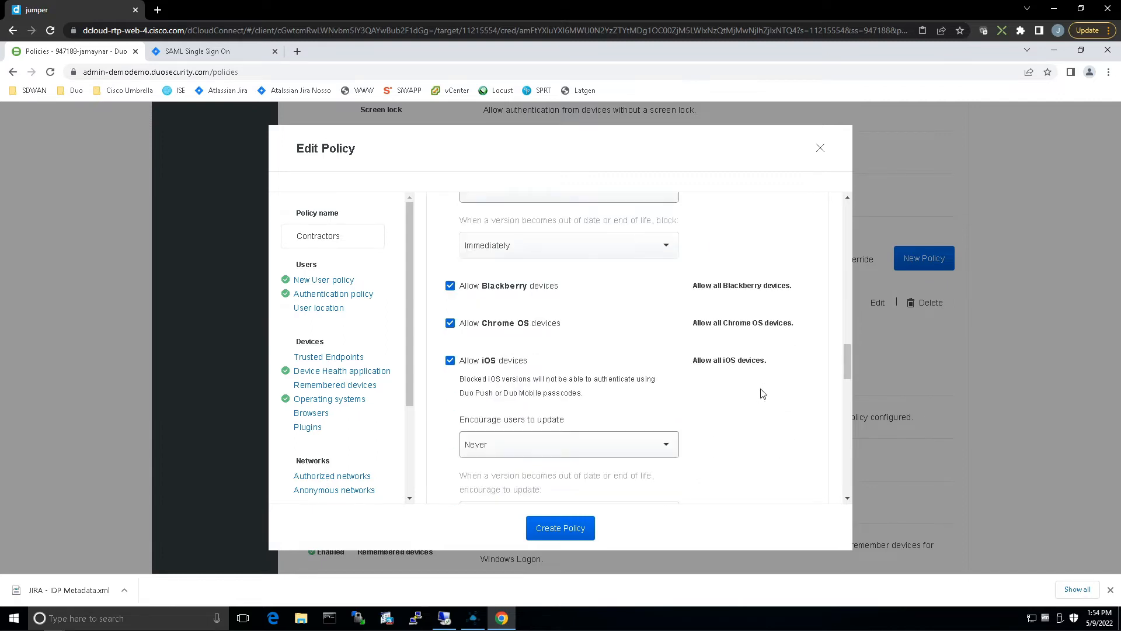
{"action": "scroll", "coordinate": [762, 393], "scroll_direction": "down", "scroll_amount": 7}
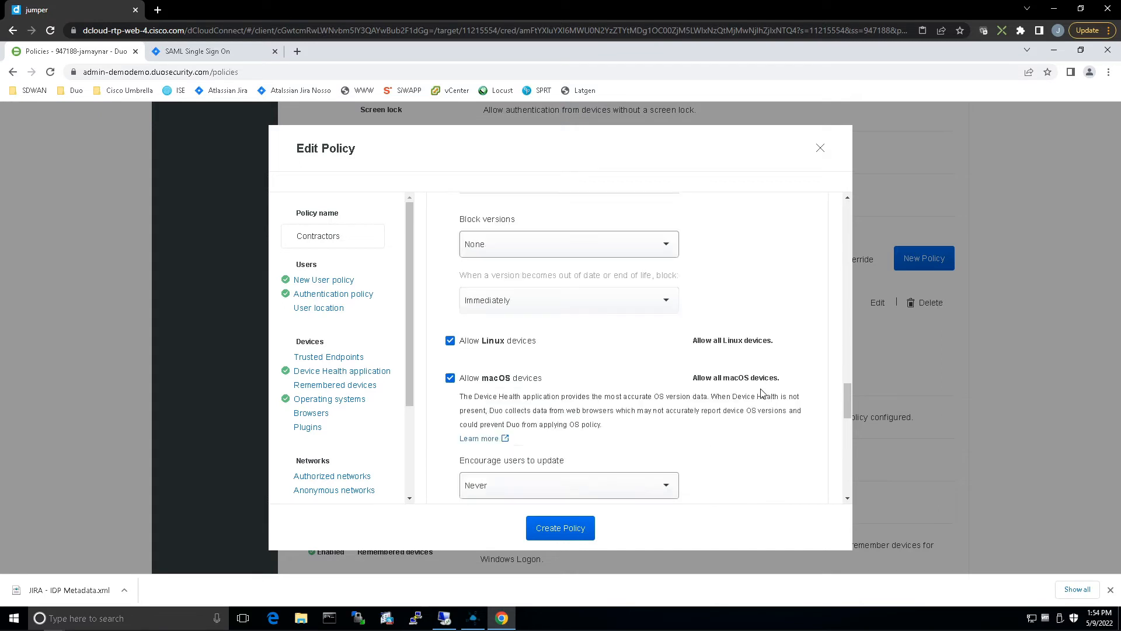
{"action": "scroll", "coordinate": [762, 393], "scroll_direction": "down", "scroll_amount": 6}
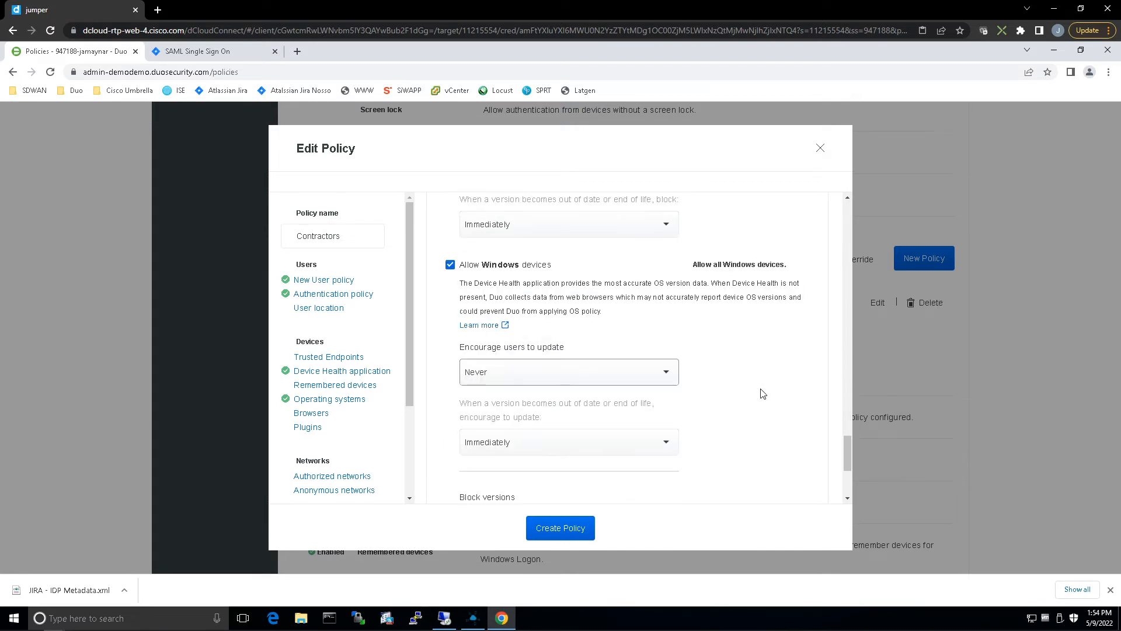
{"action": "scroll", "coordinate": [762, 393], "scroll_direction": "down", "scroll_amount": 1}
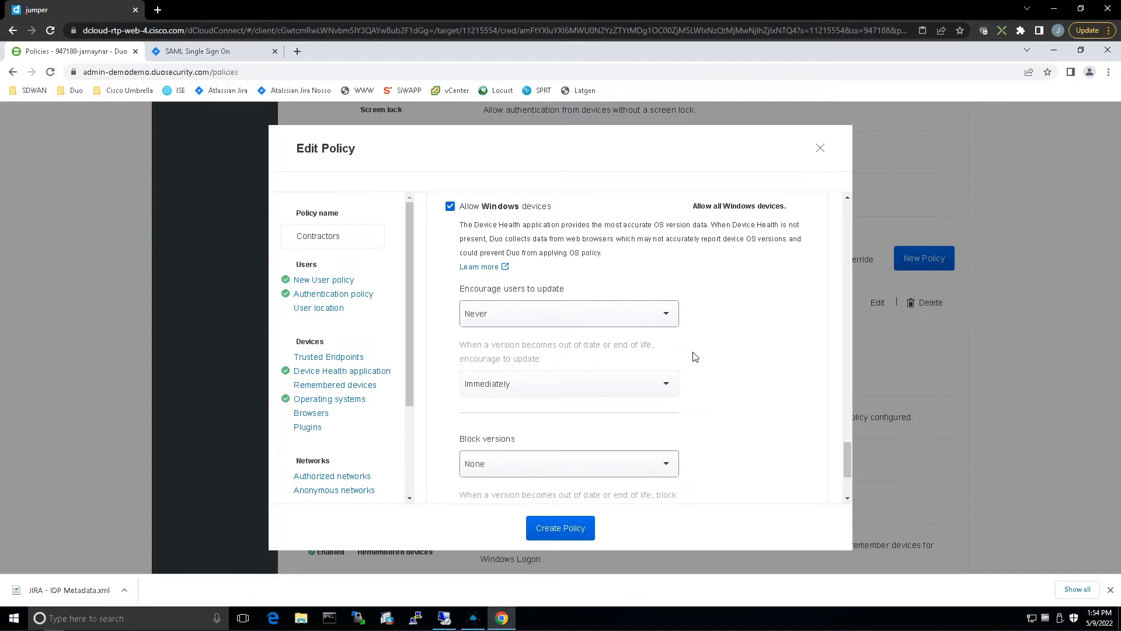
{"action": "left_click", "coordinate": [573, 318]}
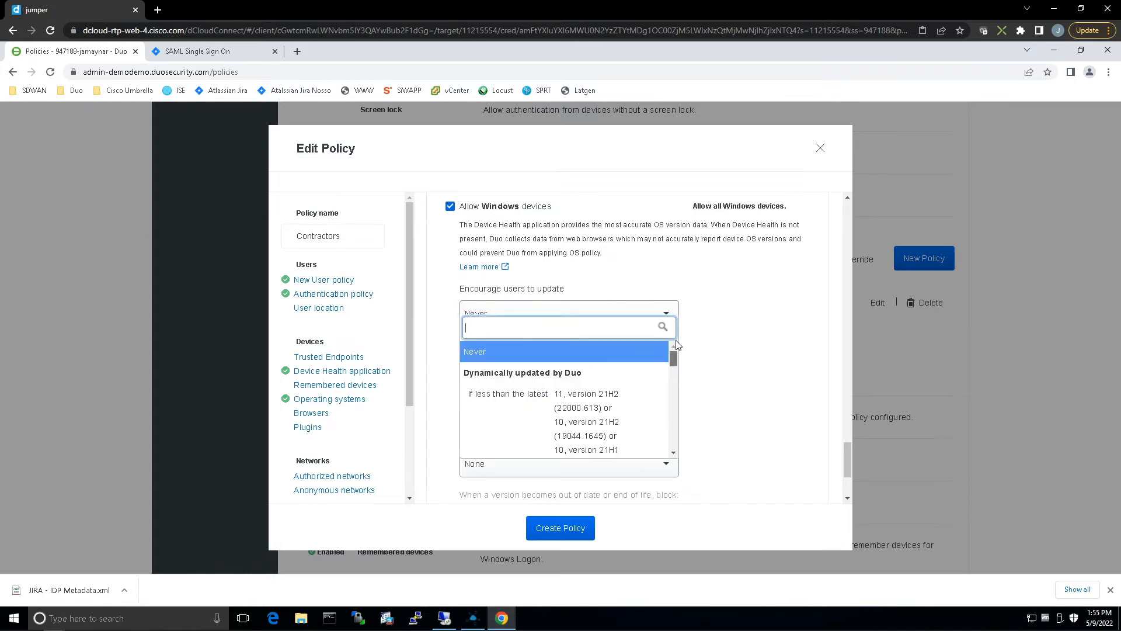
{"action": "left_click_drag", "start_coordinate": [673, 358], "coordinate": [681, 406]}
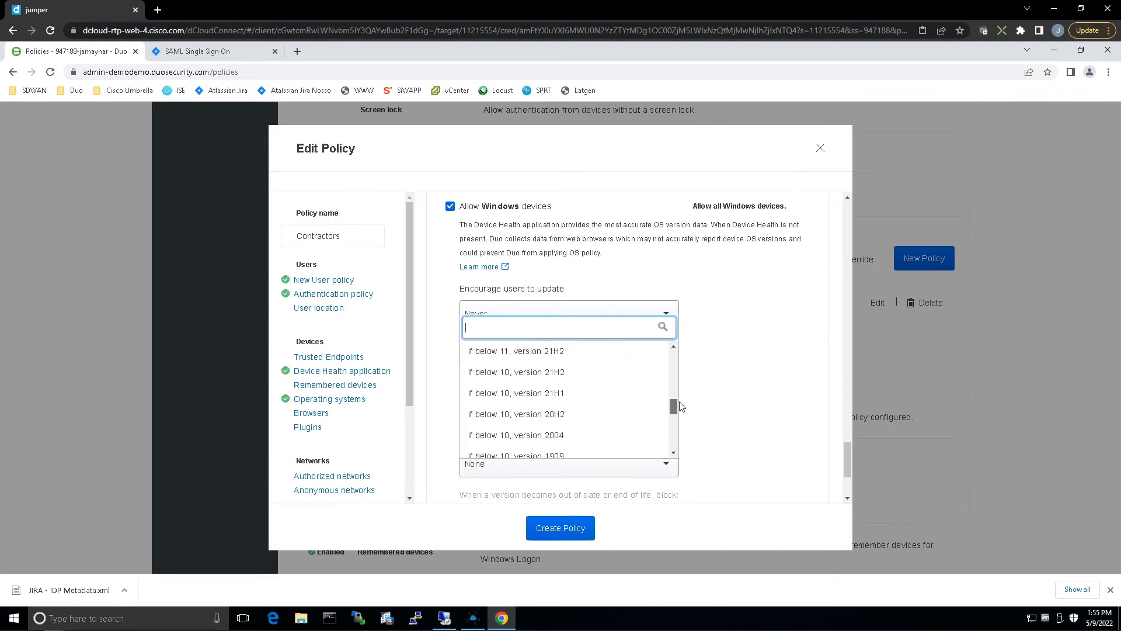
{"action": "scroll", "coordinate": [663, 376], "scroll_direction": "up", "scroll_amount": 10}
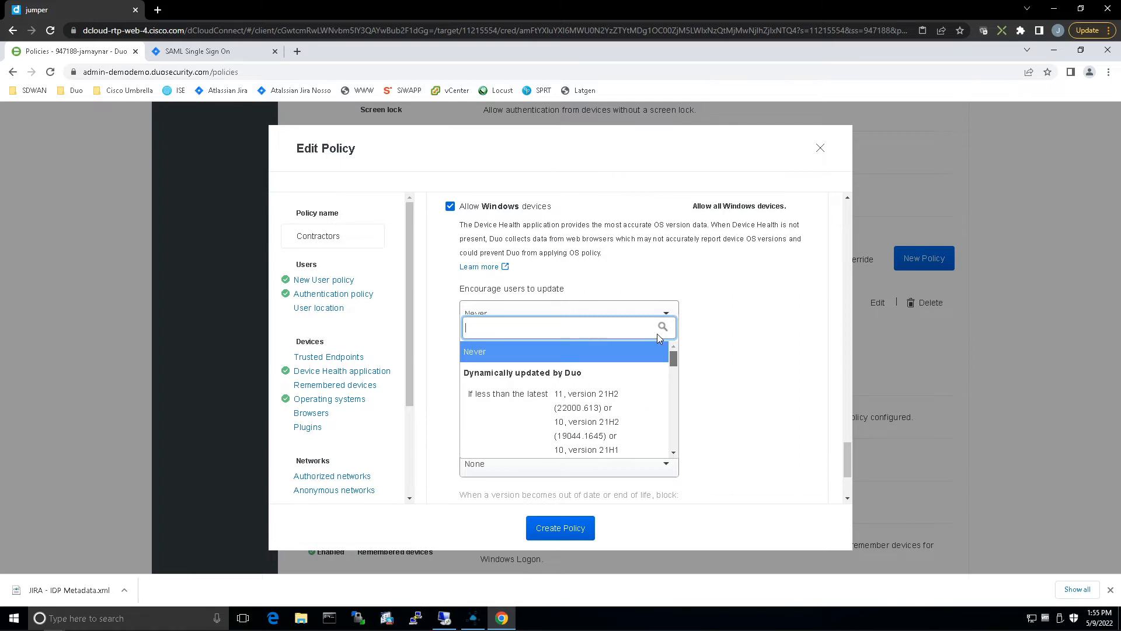
{"action": "left_click", "coordinate": [519, 400]}
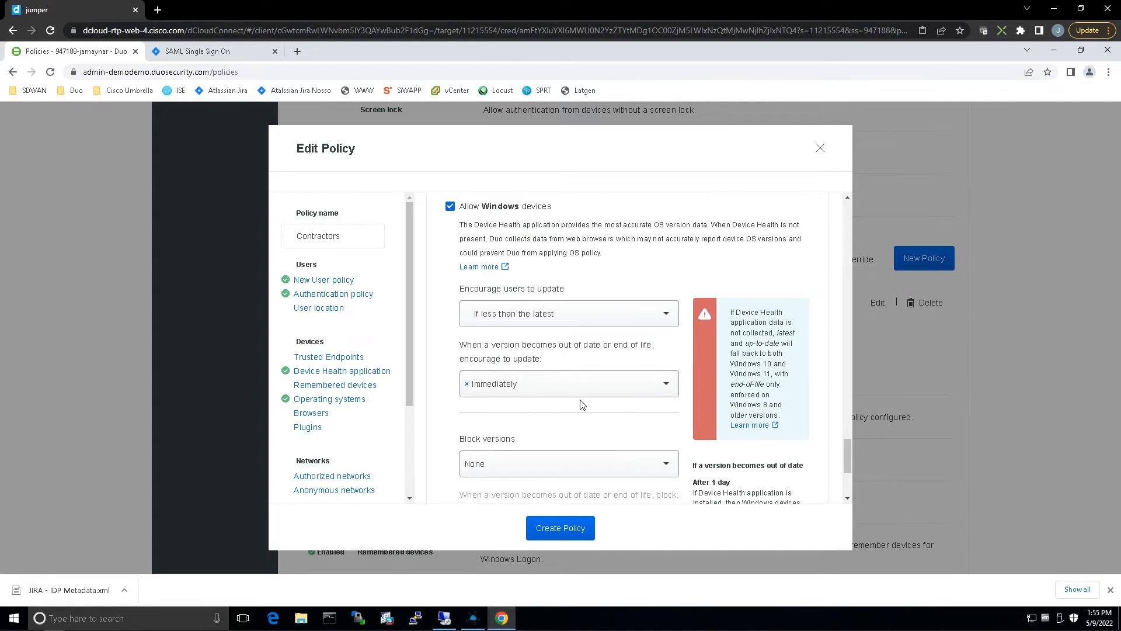
Block Windows versions if end-of-life in the Operating systems rule.
{"action": "scroll", "coordinate": [582, 404], "scroll_direction": "down", "scroll_amount": 2}
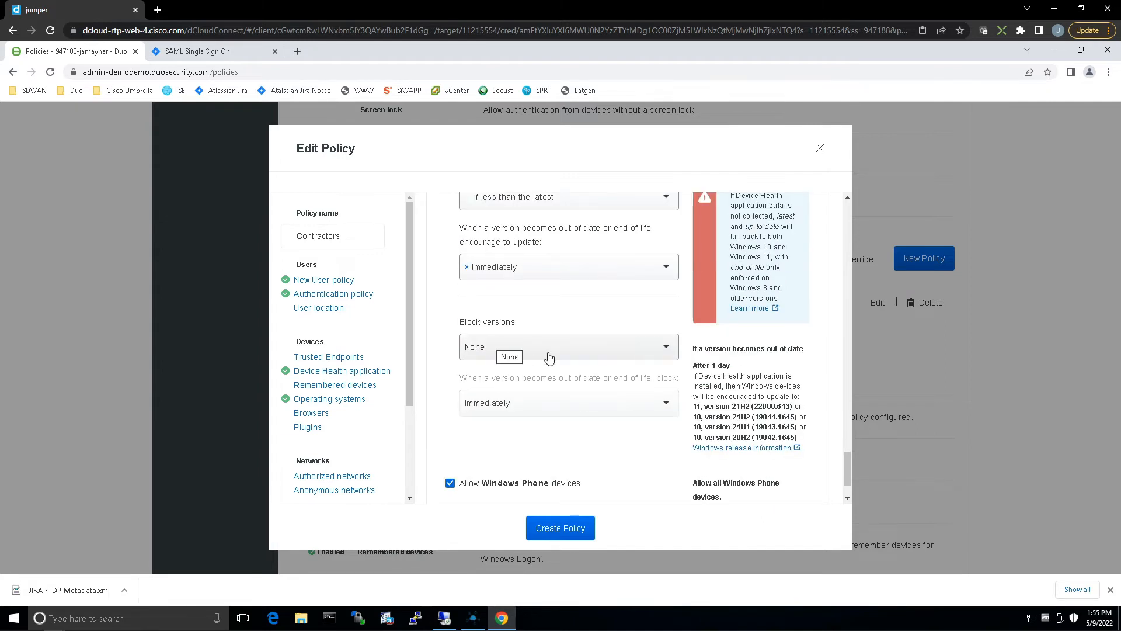
{"action": "left_click", "coordinate": [575, 349]}
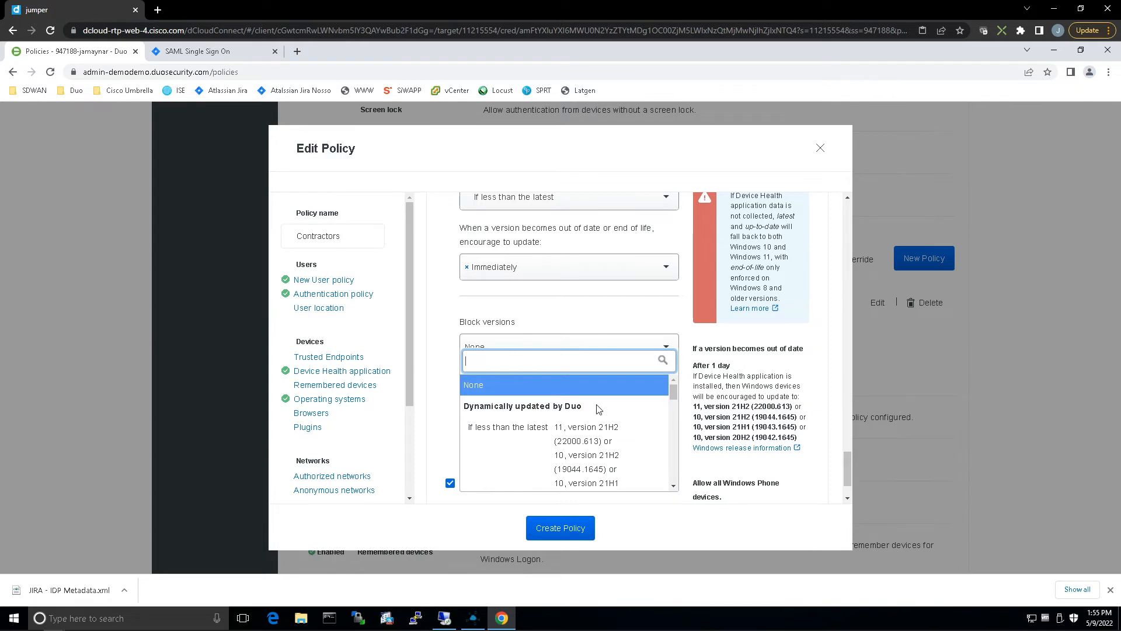
{"action": "scroll", "coordinate": [598, 411], "scroll_direction": "down", "scroll_amount": 1}
{"action": "left_click_drag", "start_coordinate": [674, 401], "coordinate": [673, 424]}
{"action": "left_click", "coordinate": [584, 436]}
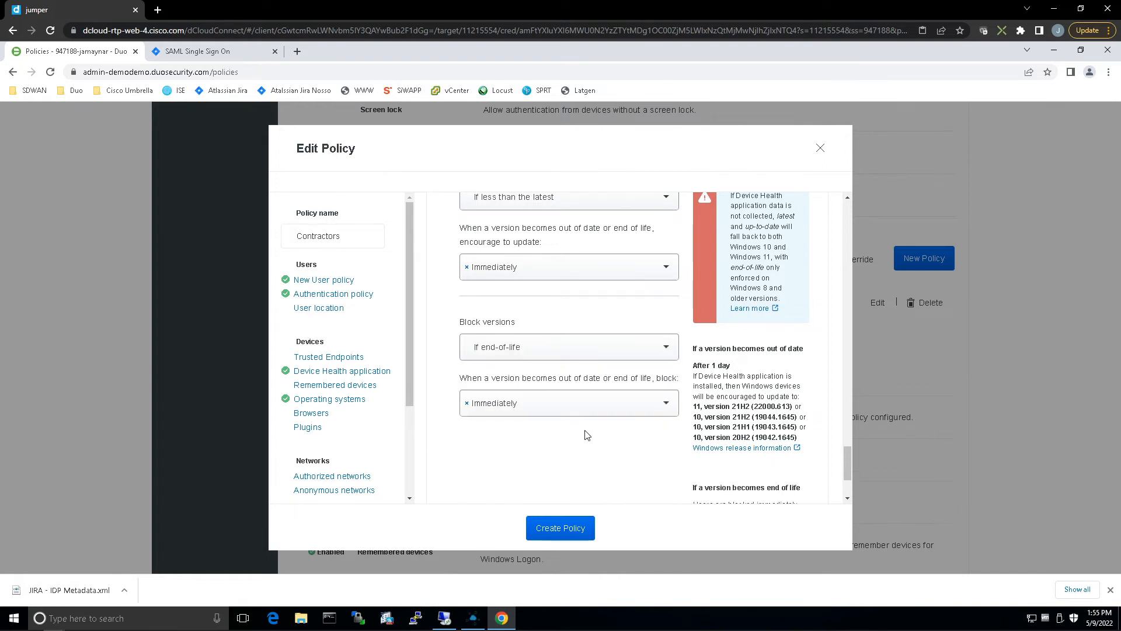
Add the Anonymous networks rule and deny access for requests through proxies, Tor, or VPN.
{"action": "left_click", "coordinate": [331, 490]}
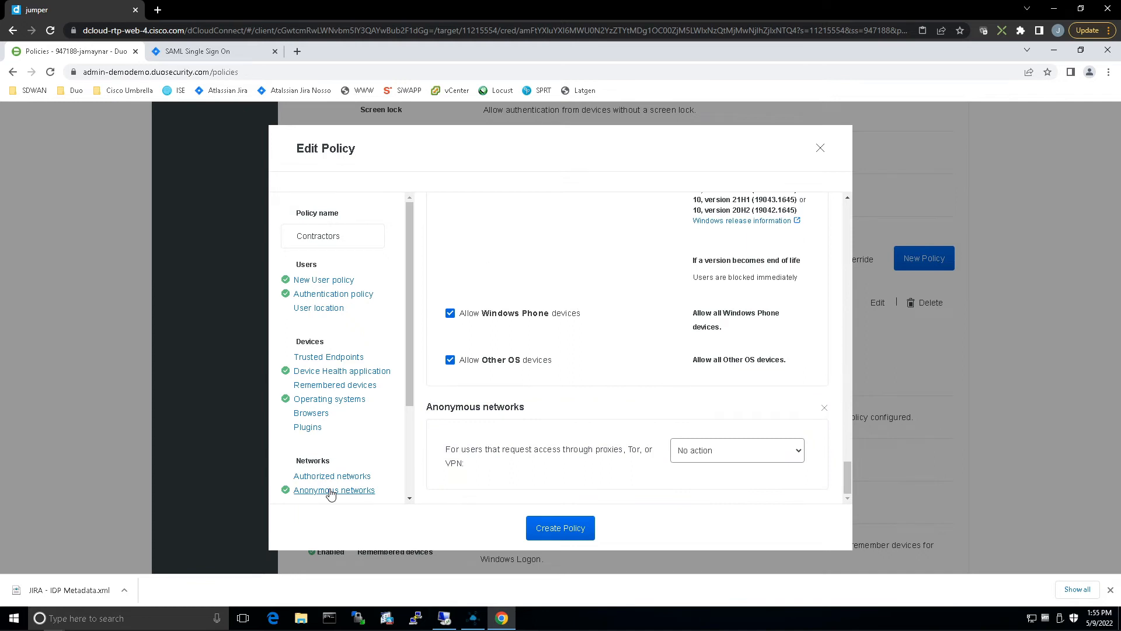
{"action": "left_click", "coordinate": [762, 460]}
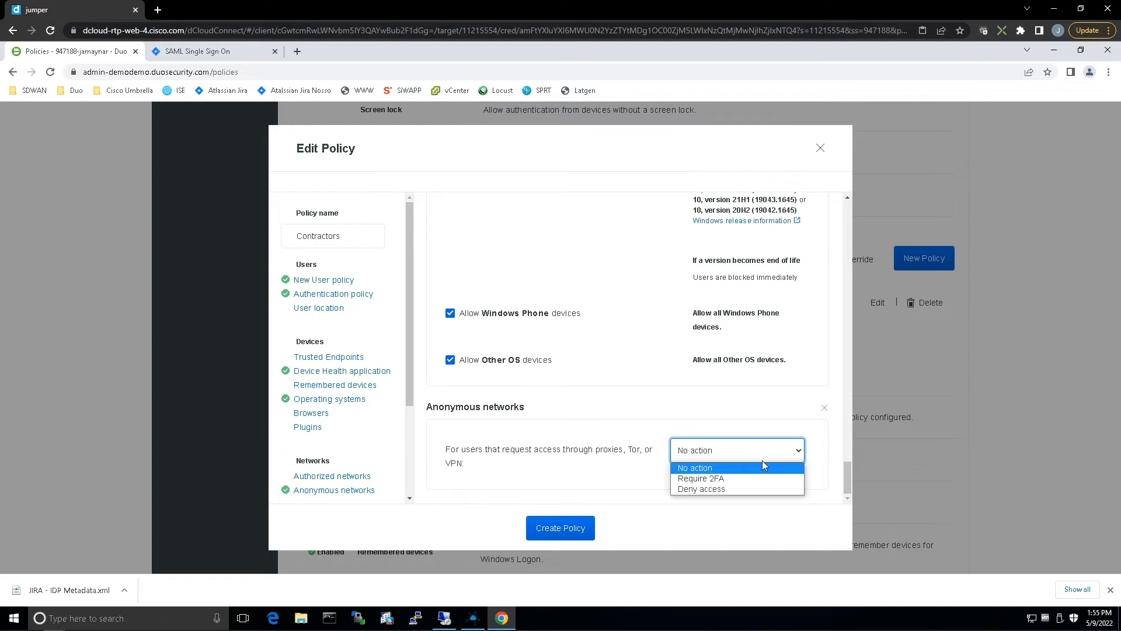
{"action": "left_click", "coordinate": [753, 489]}
Add the Mobile device biometrics rule requiring additional biometric verification, and create the Contractors policy.
{"action": "scroll", "coordinate": [383, 431], "scroll_direction": "down", "scroll_amount": 3}
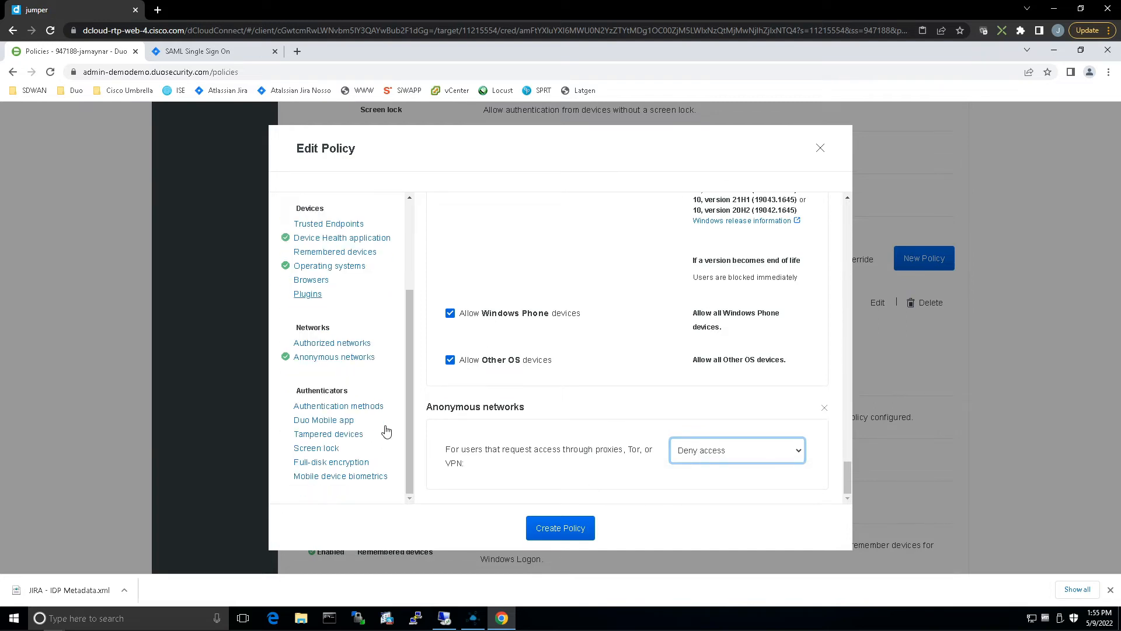
{"action": "left_click", "coordinate": [330, 476]}
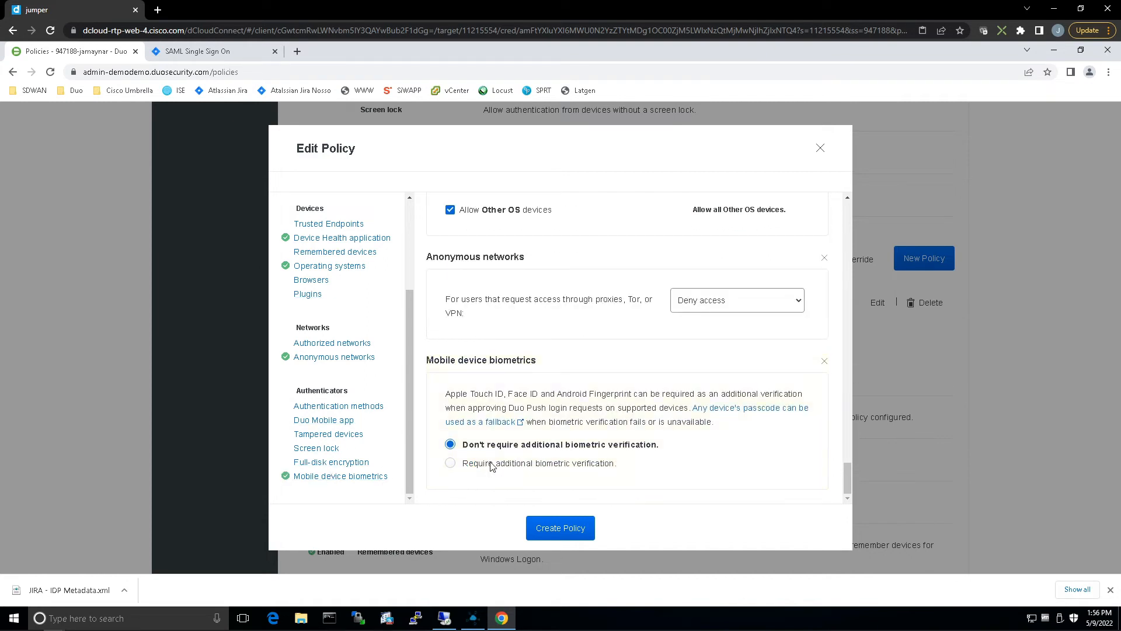
{"action": "left_click", "coordinate": [490, 464]}
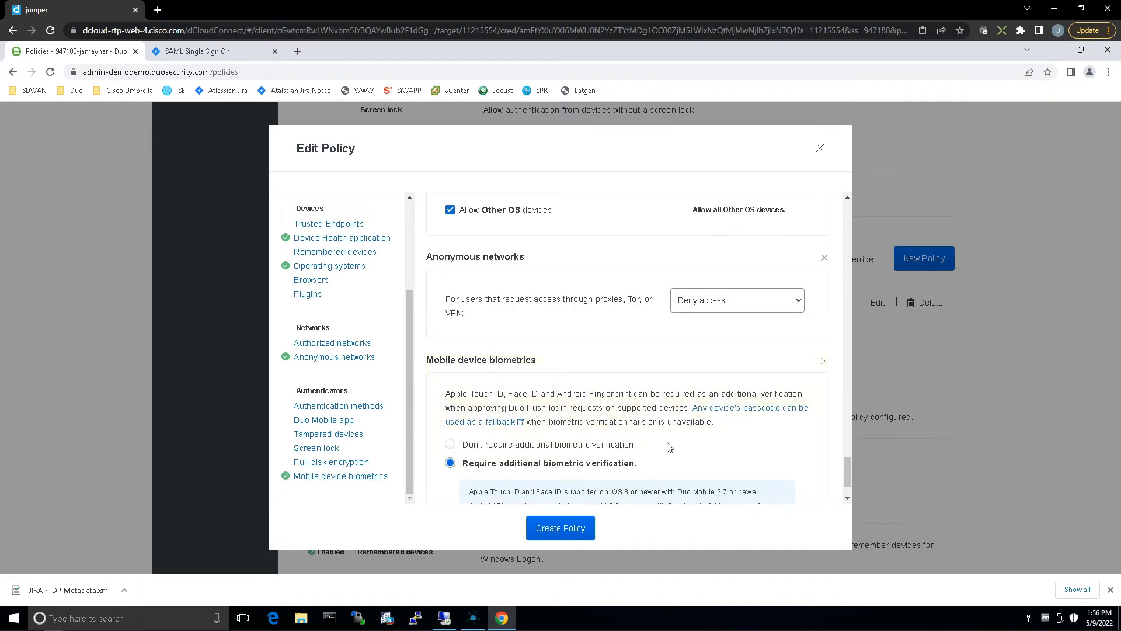
{"action": "scroll", "coordinate": [669, 447], "scroll_direction": "down", "scroll_amount": 1}
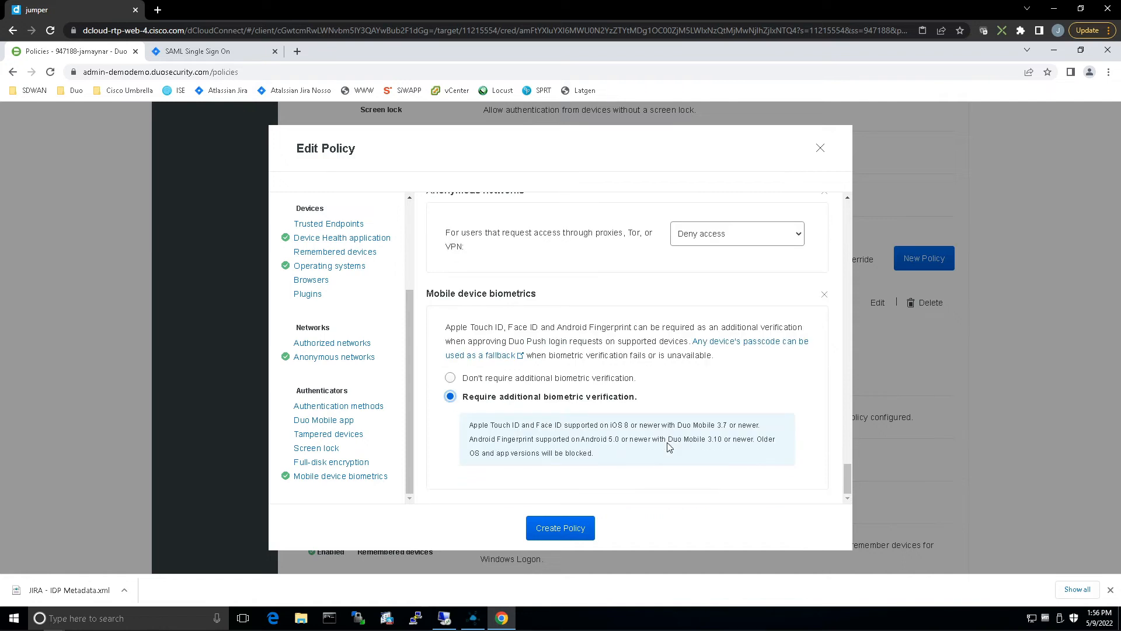
{"action": "left_click", "coordinate": [570, 527]}
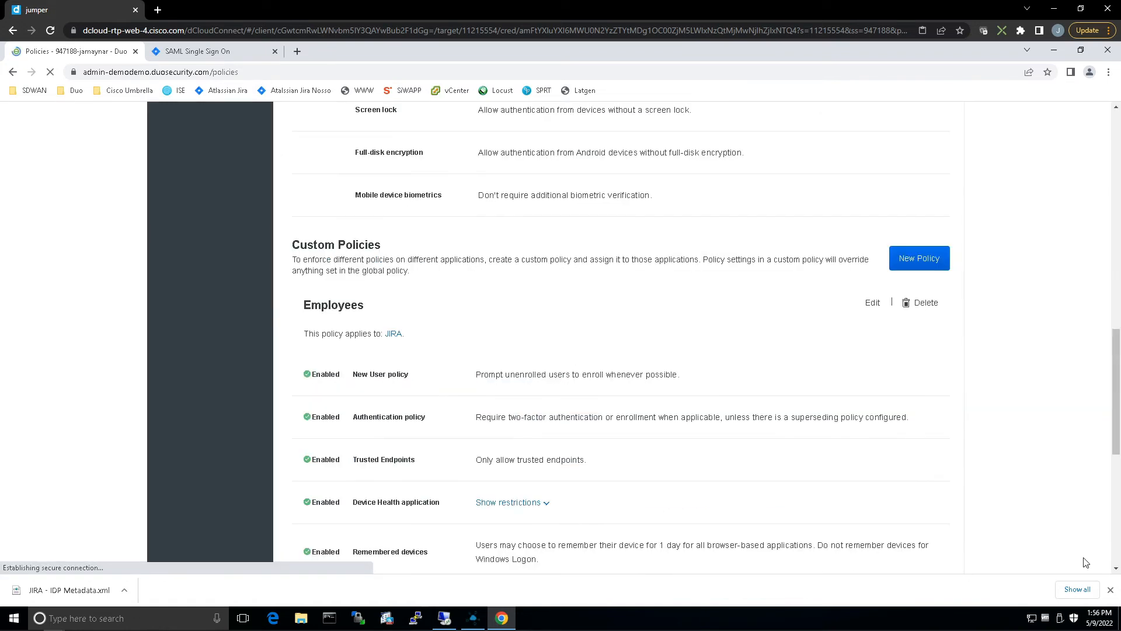
{"action": "scroll", "coordinate": [856, 379], "scroll_direction": "down", "scroll_amount": 4}
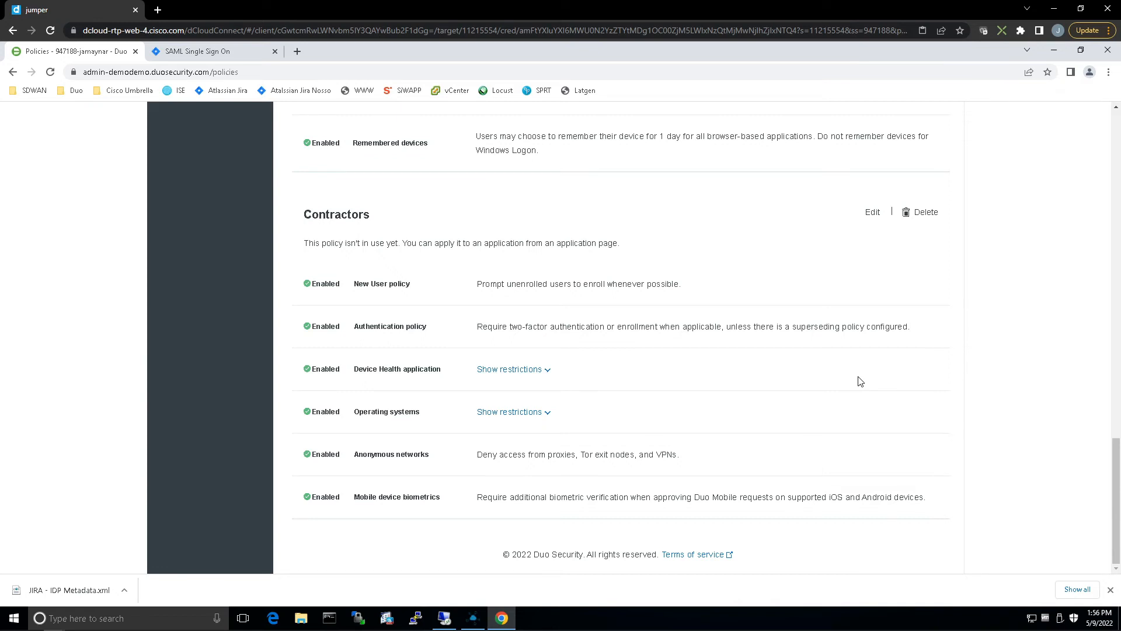
Open the JIRA application's settings at its Policy section.
{"action": "scroll", "coordinate": [860, 380], "scroll_direction": "up", "scroll_amount": 20}
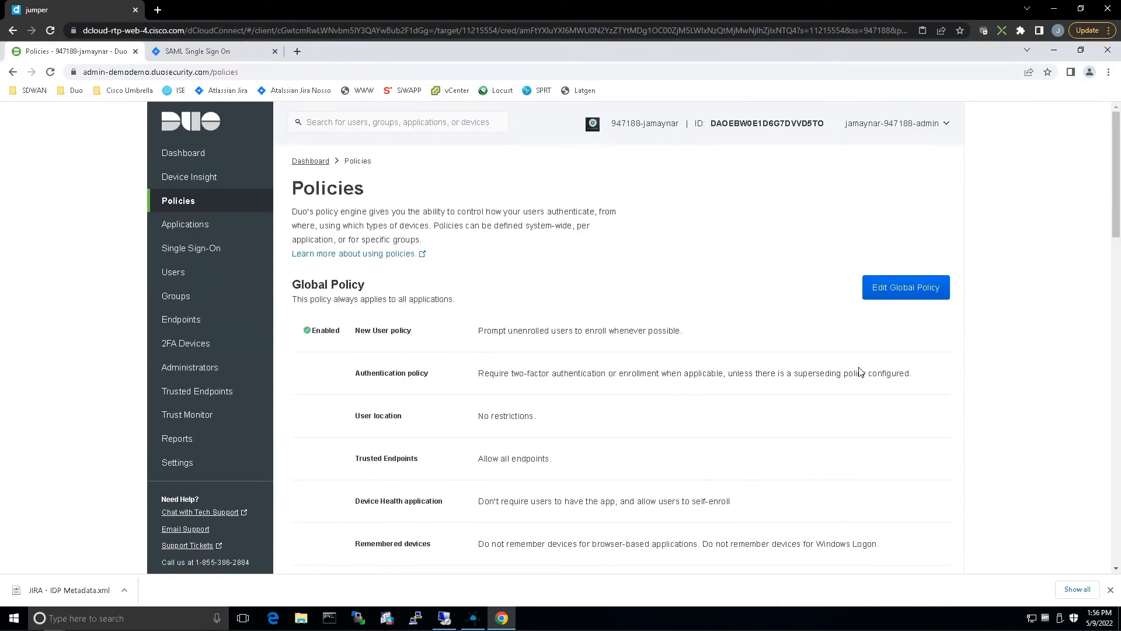
{"action": "left_click", "coordinate": [189, 229]}
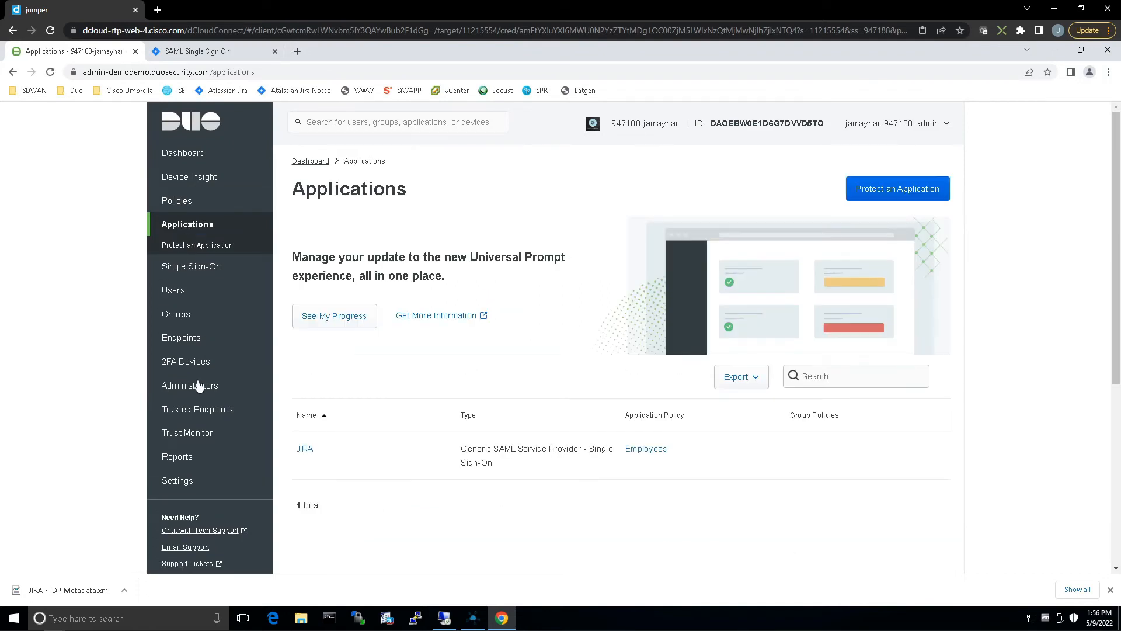
{"action": "left_click", "coordinate": [309, 451]}
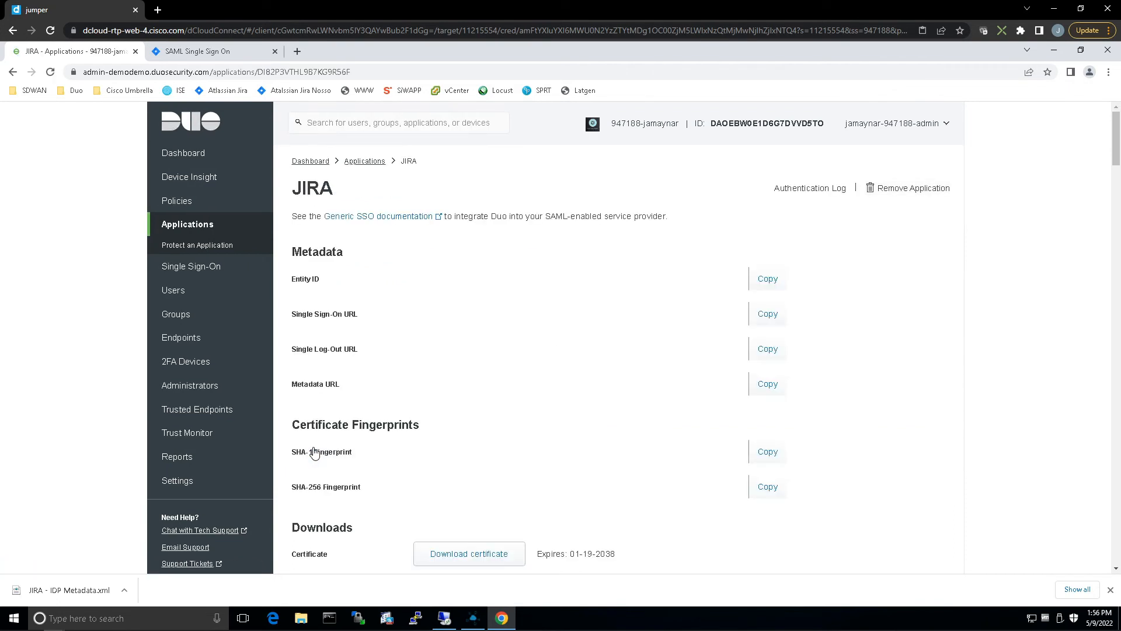
{"action": "scroll", "coordinate": [844, 377], "scroll_direction": "down", "scroll_amount": 5}
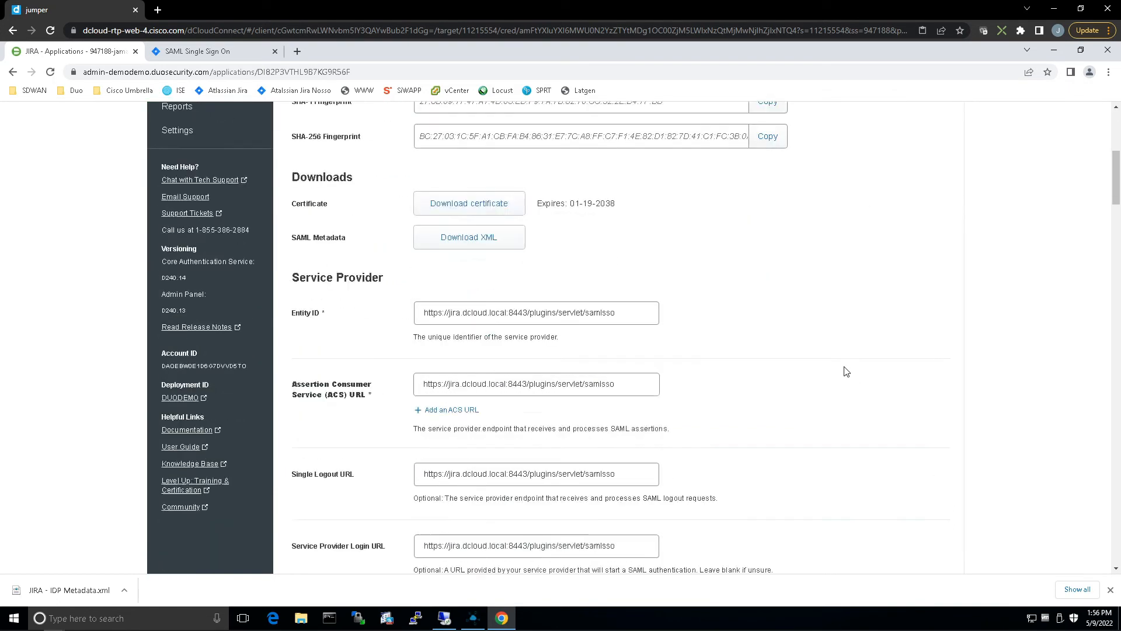
{"action": "scroll", "coordinate": [847, 371], "scroll_direction": "down", "scroll_amount": 10}
{"action": "scroll", "coordinate": [846, 371], "scroll_direction": "down", "scroll_amount": 10}
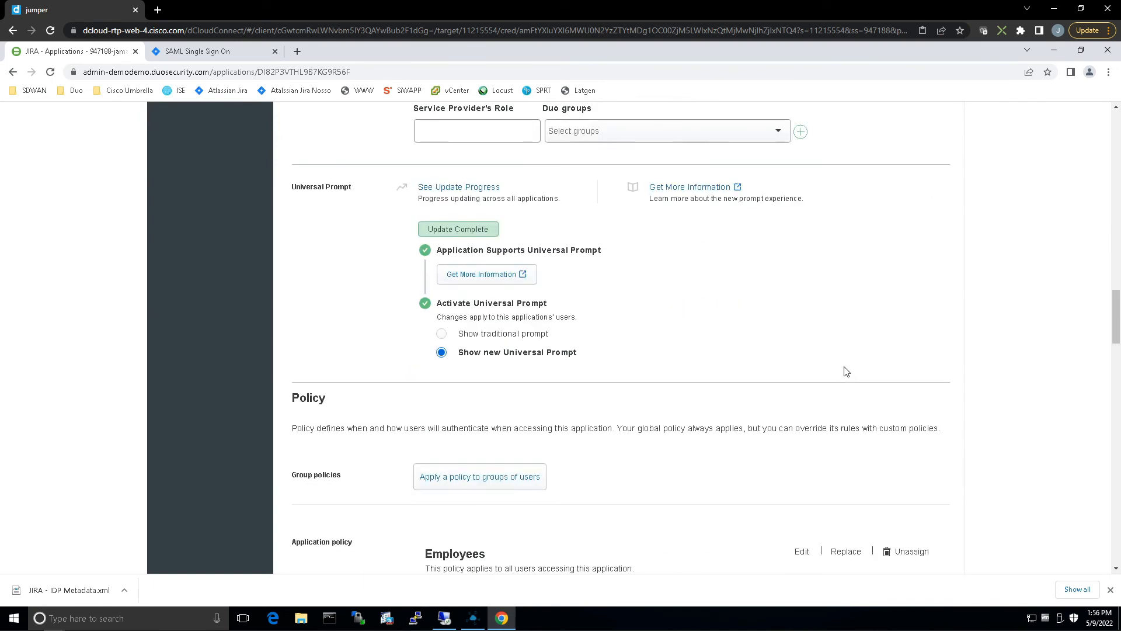
{"action": "scroll", "coordinate": [846, 372], "scroll_direction": "down", "scroll_amount": 3}
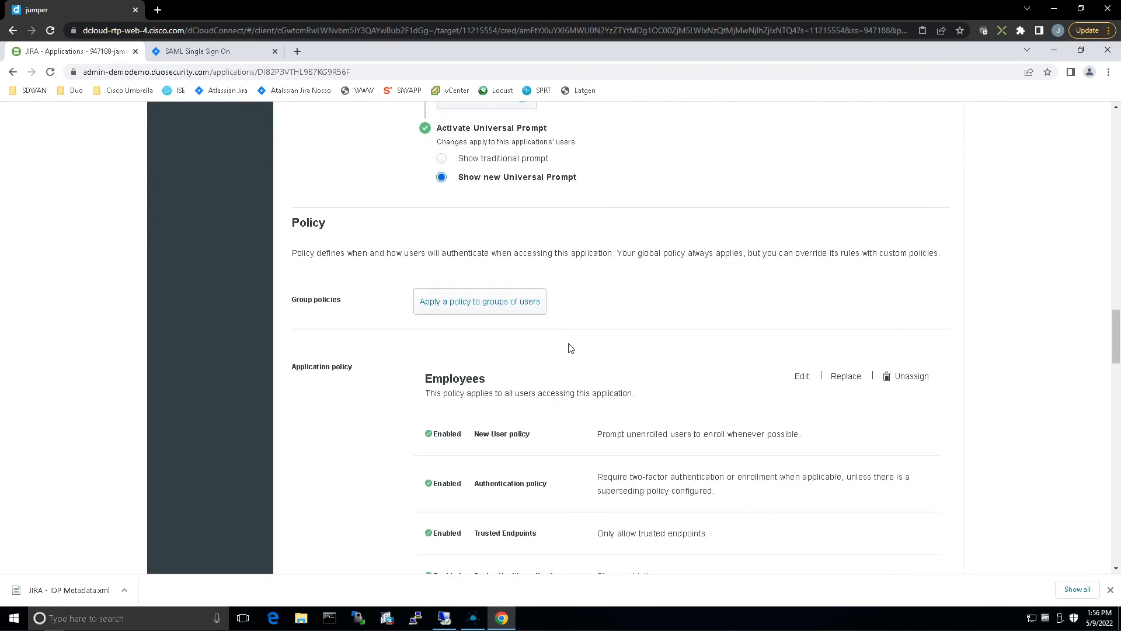
Apply the Contractors policy to the Contractors group as a group policy on the JIRA application.
{"action": "left_click", "coordinate": [505, 312]}
{"action": "left_click", "coordinate": [572, 287]}
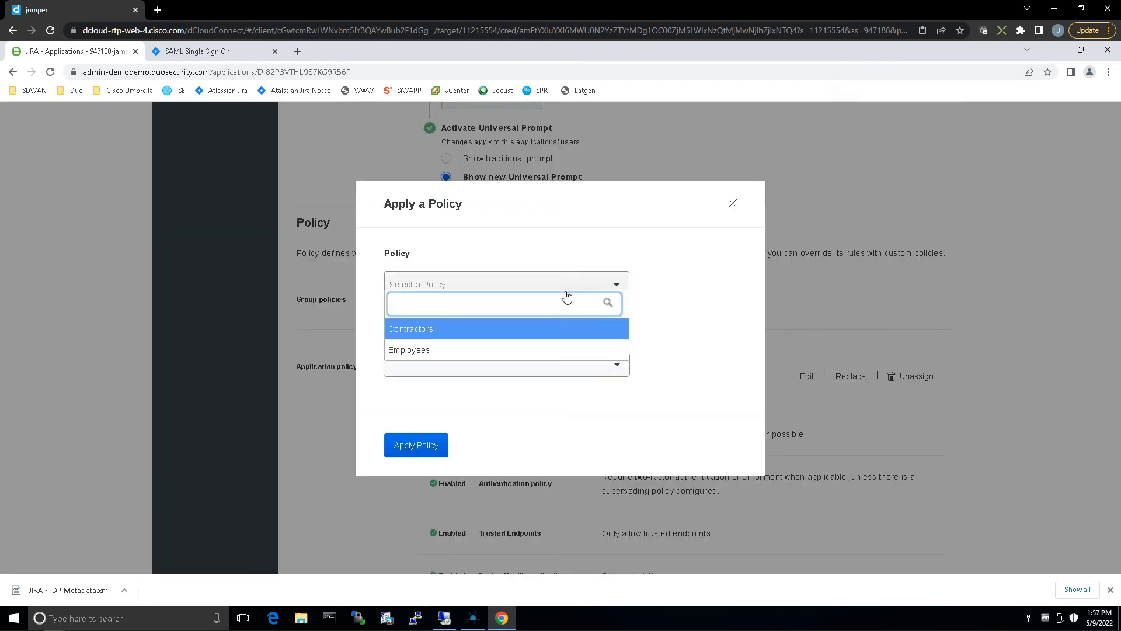
{"action": "left_click", "coordinate": [481, 329]}
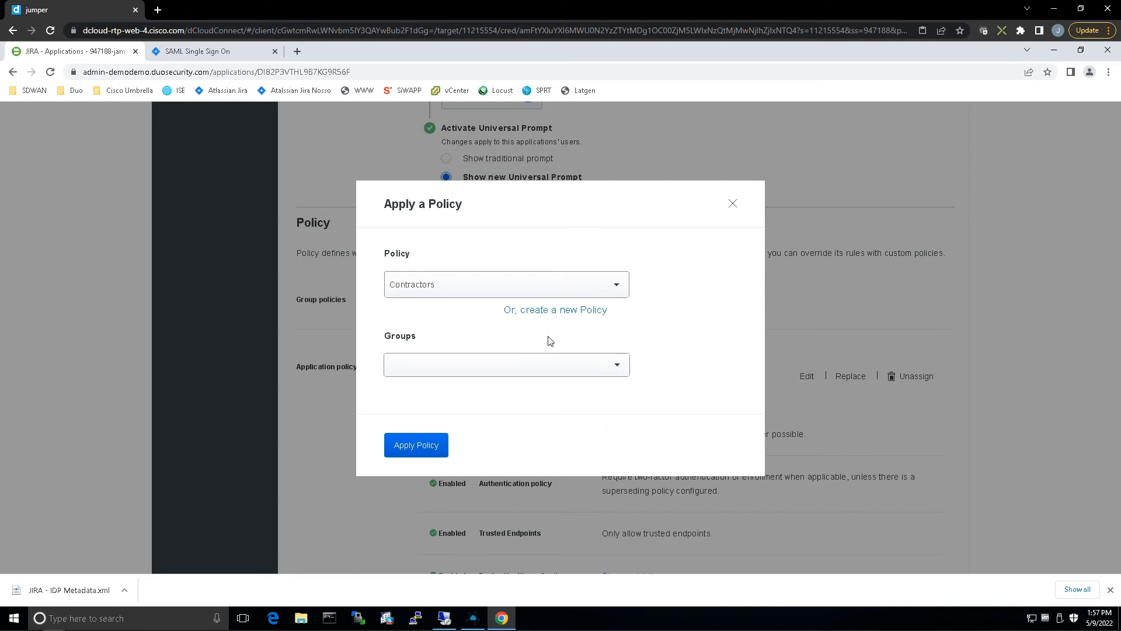
{"action": "left_click", "coordinate": [589, 370]}
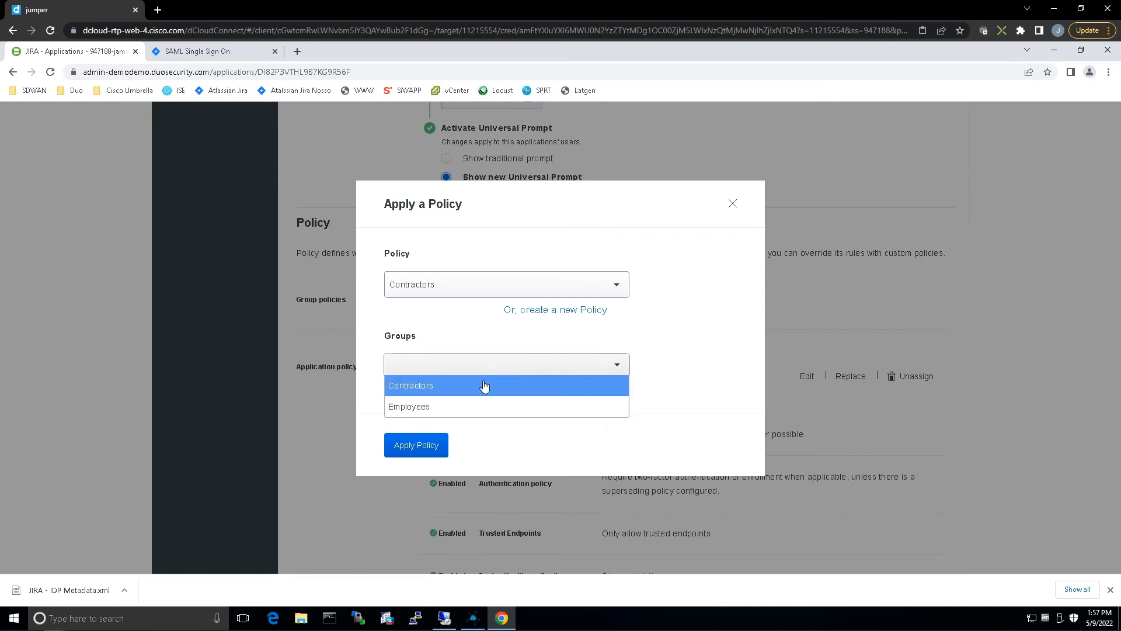
{"action": "left_click", "coordinate": [502, 390]}
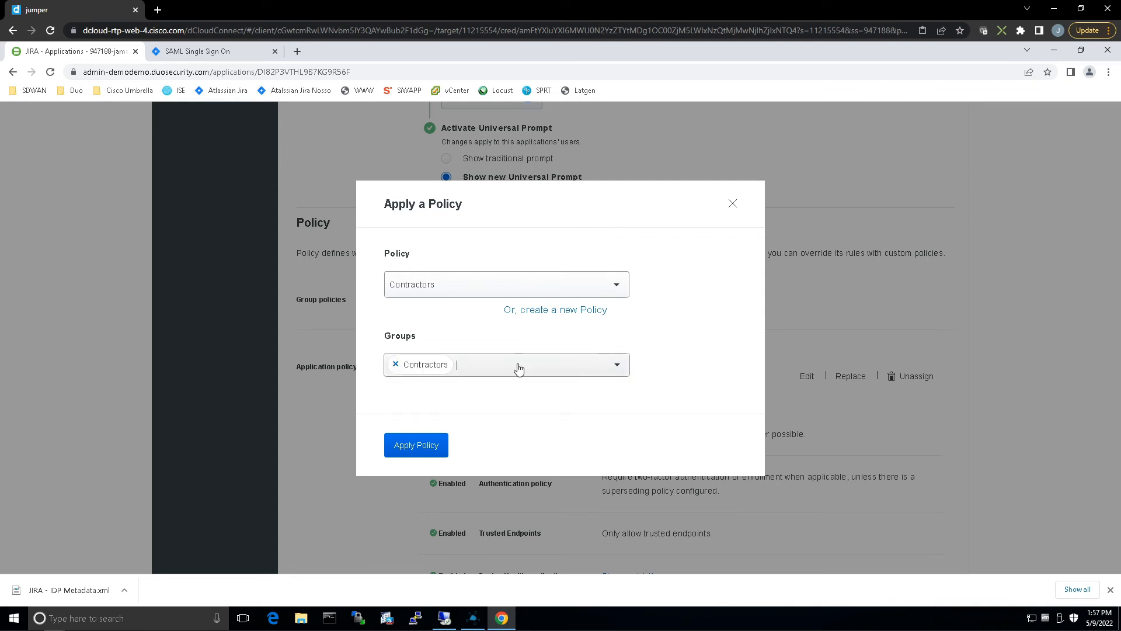
{"action": "left_click", "coordinate": [410, 447]}
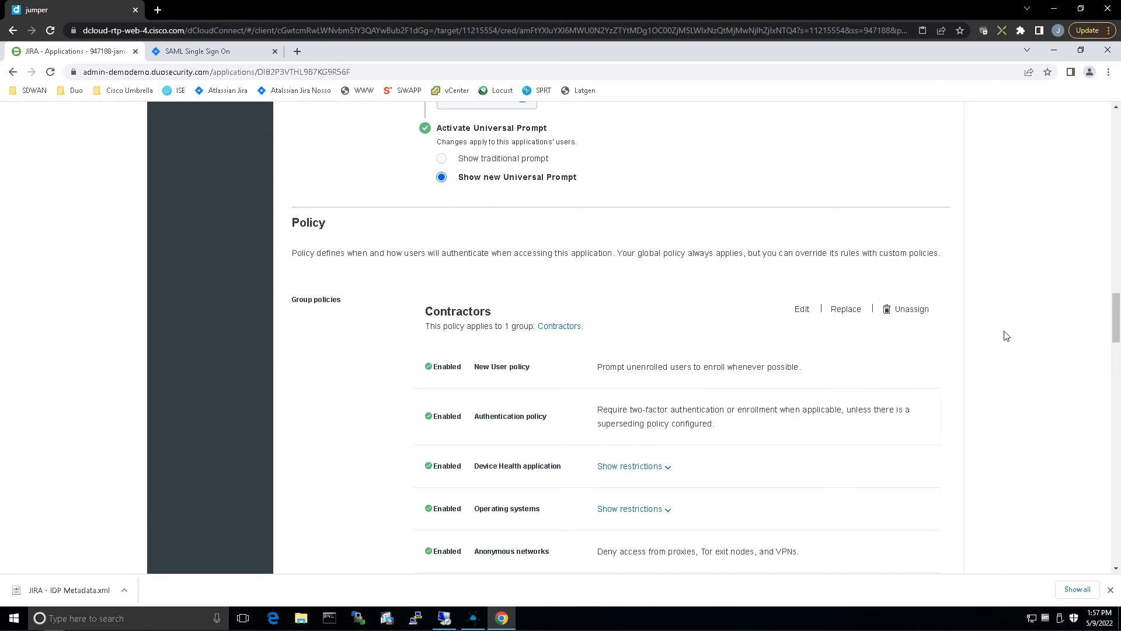
{"action": "scroll", "coordinate": [1007, 336], "scroll_direction": "down", "scroll_amount": 5}
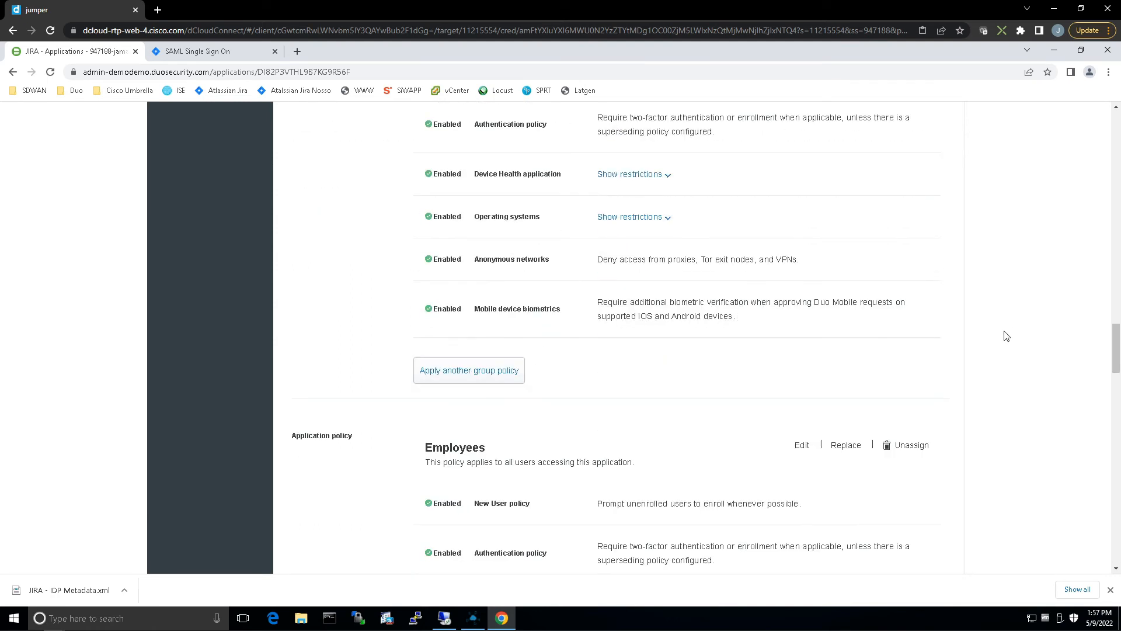
Unassign the Employees policy as the application policy covering all users of the JIRA application.
{"action": "scroll", "coordinate": [1006, 336], "scroll_direction": "down", "scroll_amount": 2}
{"action": "left_click", "coordinate": [903, 330]}
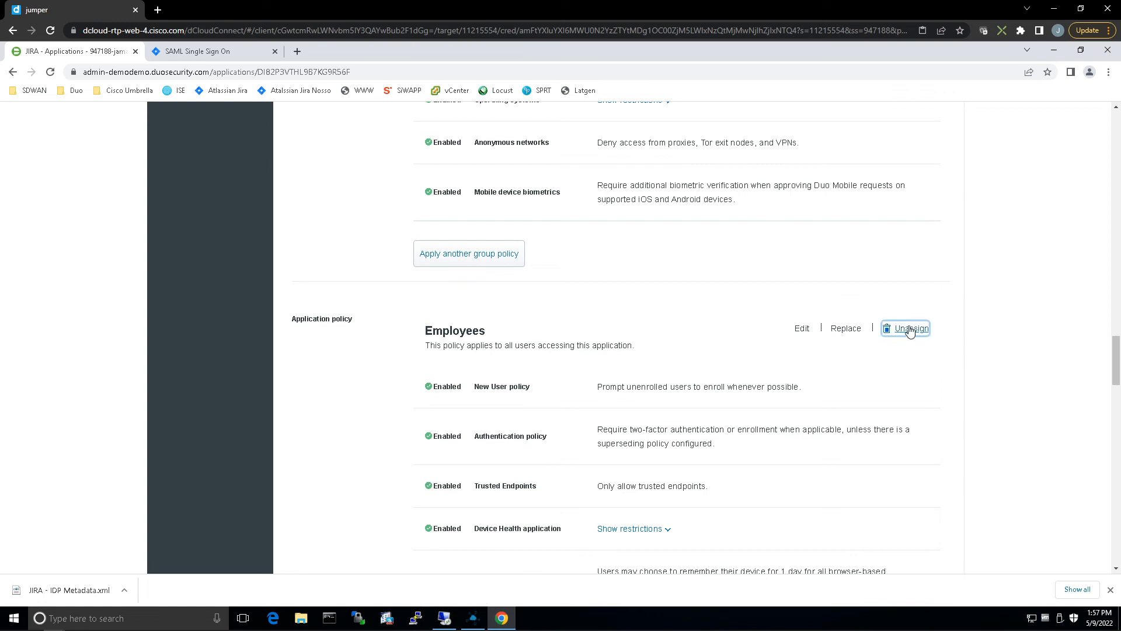
{"action": "left_click", "coordinate": [394, 374]}
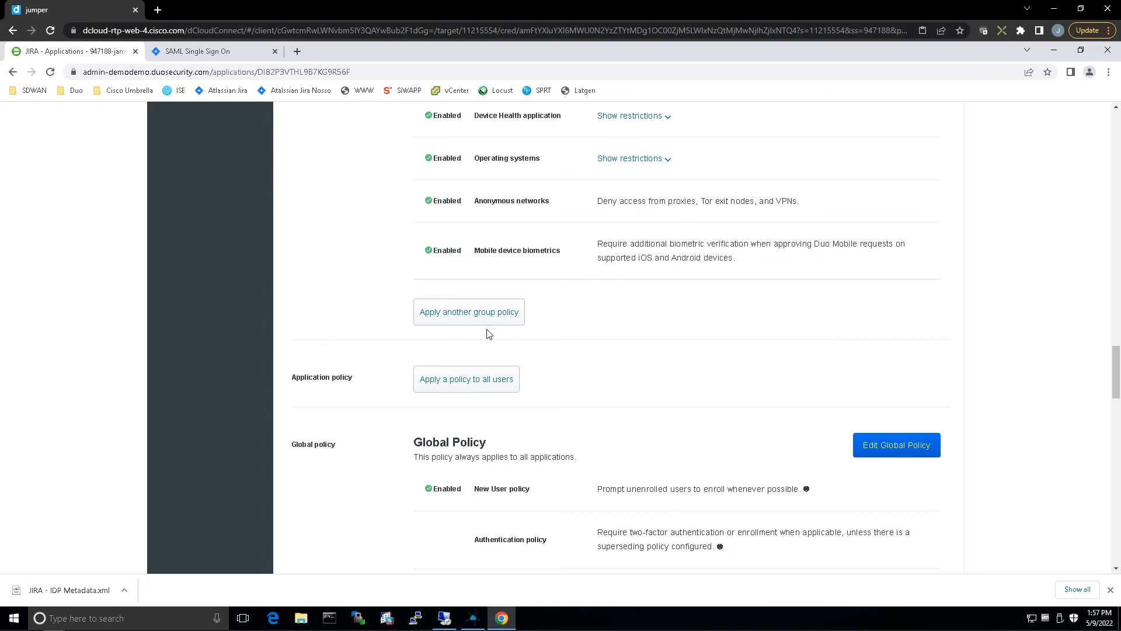
Apply the Employees policy to the Employees group as another group policy on the JIRA application.
{"action": "left_click", "coordinate": [476, 313]}
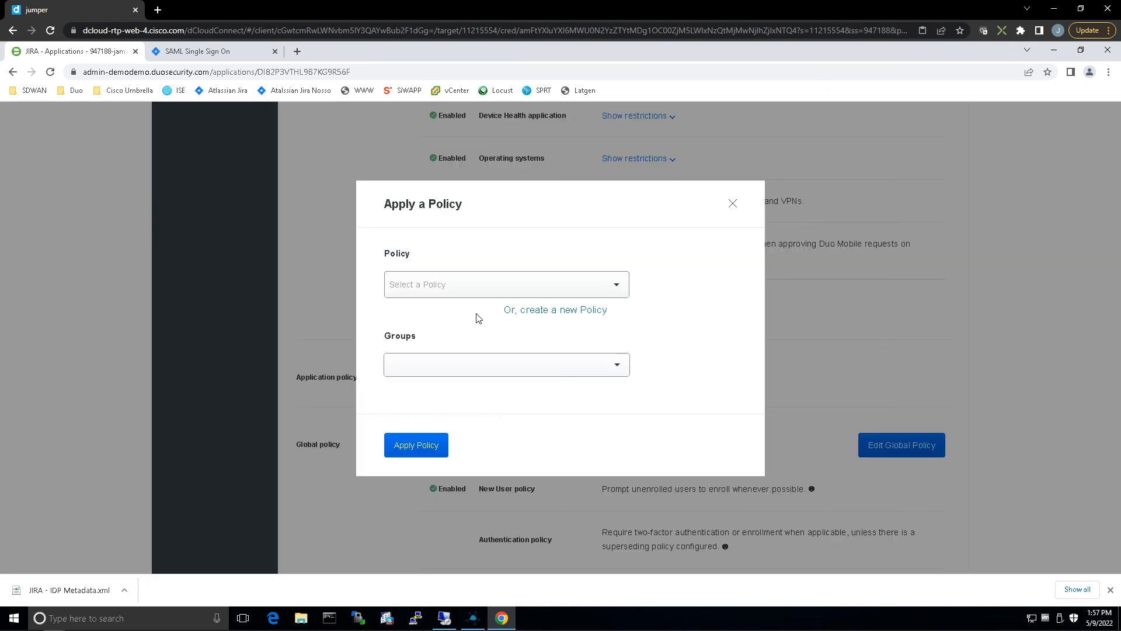
{"action": "left_click", "coordinate": [538, 284]}
{"action": "left_click", "coordinate": [413, 351]}
{"action": "left_click", "coordinate": [493, 372]}
{"action": "left_click", "coordinate": [420, 407]}
{"action": "left_click", "coordinate": [416, 445]}
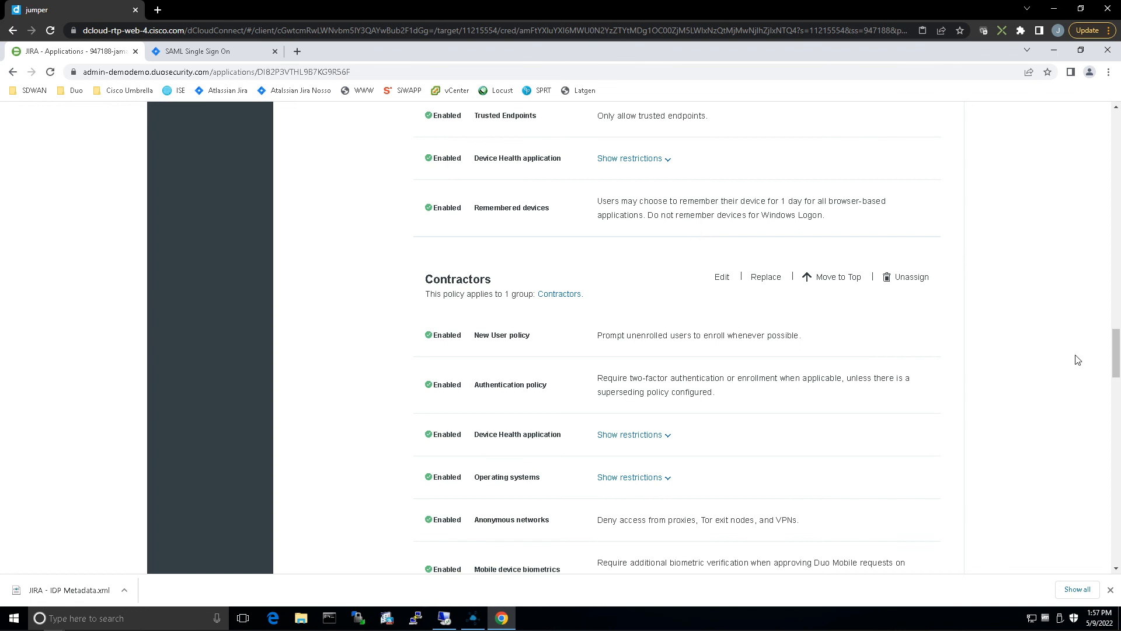
Check the Employees and Contractors group policies and save the JIRA application's settings.
{"action": "scroll", "coordinate": [697, 241], "scroll_direction": "up", "scroll_amount": 10}
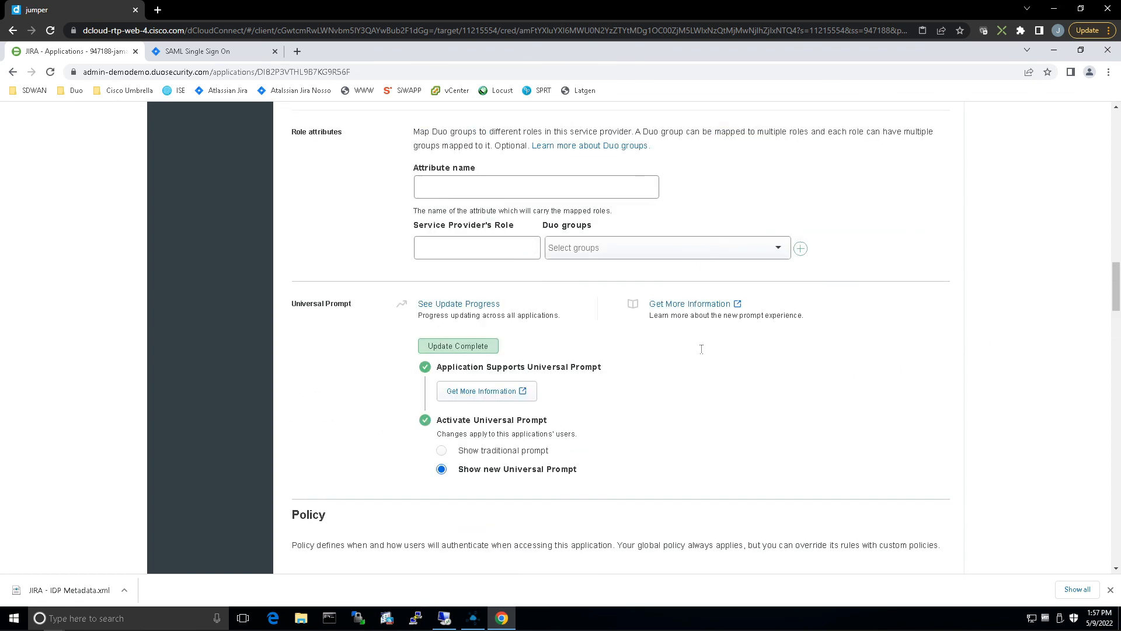
{"action": "scroll", "coordinate": [701, 348], "scroll_direction": "down", "scroll_amount": 4}
{"action": "scroll", "coordinate": [510, 419], "scroll_direction": "down", "scroll_amount": 6}
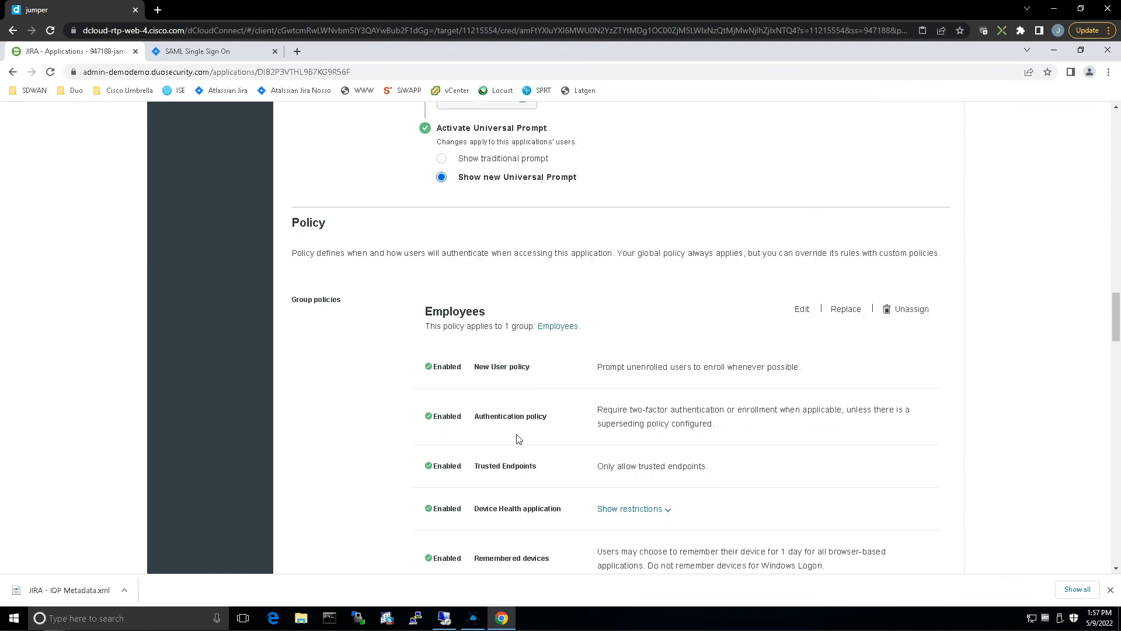
{"action": "scroll", "coordinate": [517, 439], "scroll_direction": "down", "scroll_amount": 3}
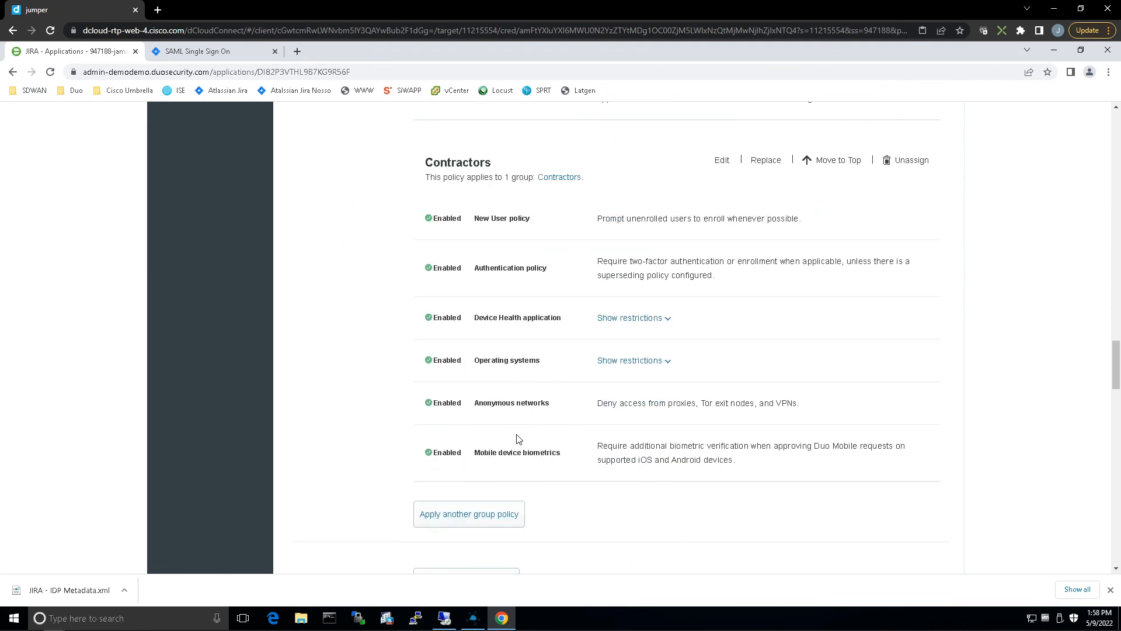
{"action": "scroll", "coordinate": [587, 455], "scroll_direction": "down", "scroll_amount": 7}
{"action": "scroll", "coordinate": [654, 425], "scroll_direction": "down", "scroll_amount": 20}
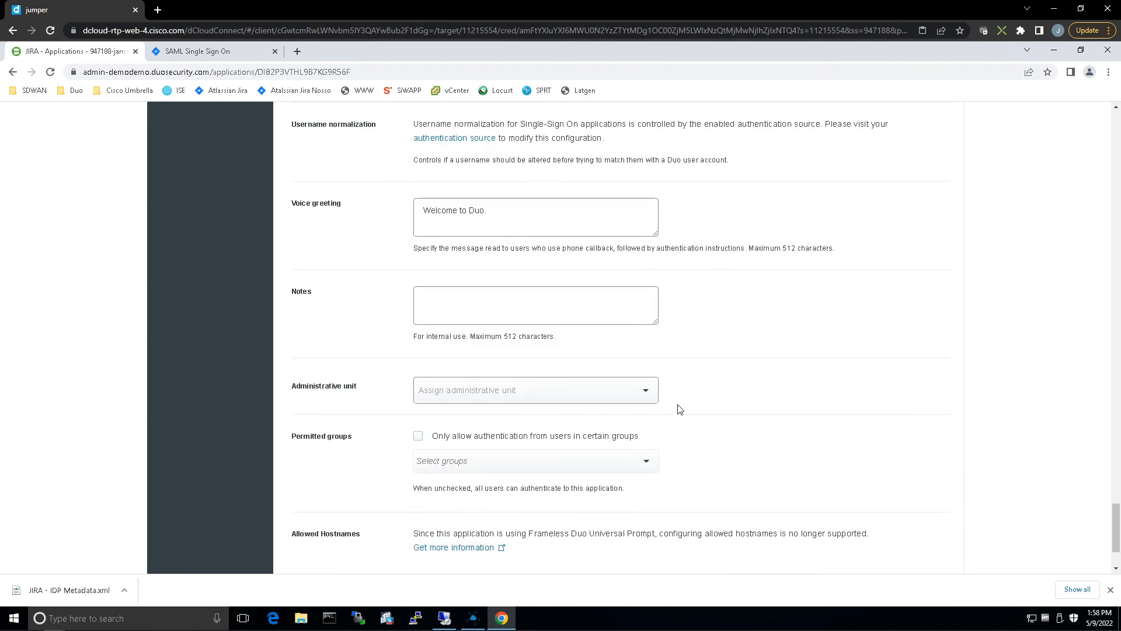
{"action": "scroll", "coordinate": [683, 412], "scroll_direction": "down", "scroll_amount": 2}
{"action": "left_click", "coordinate": [432, 507]}
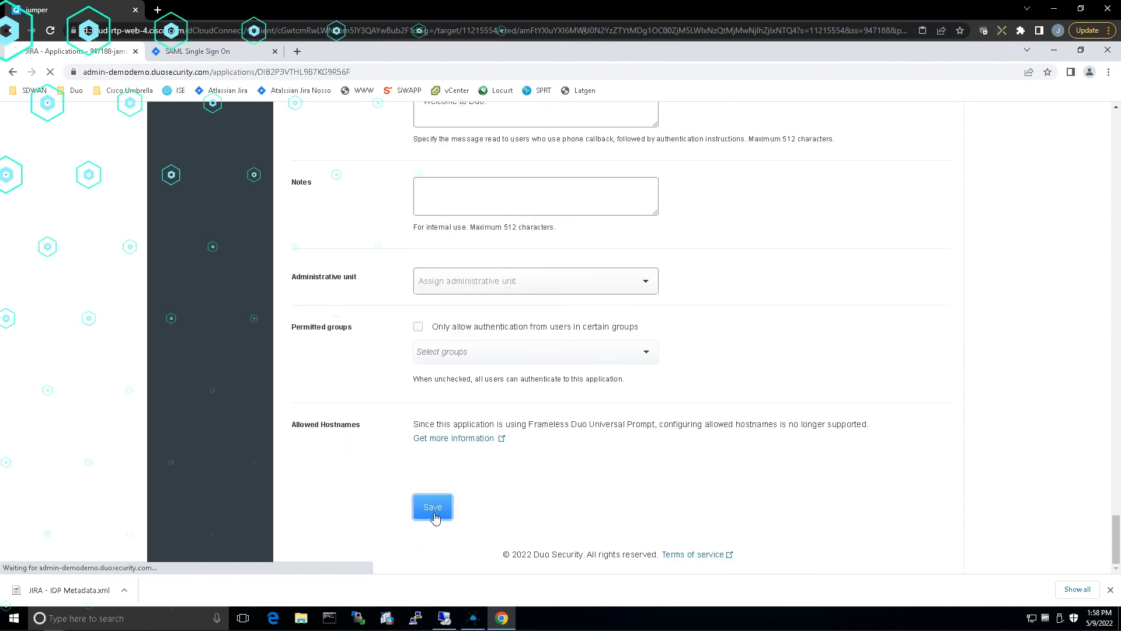